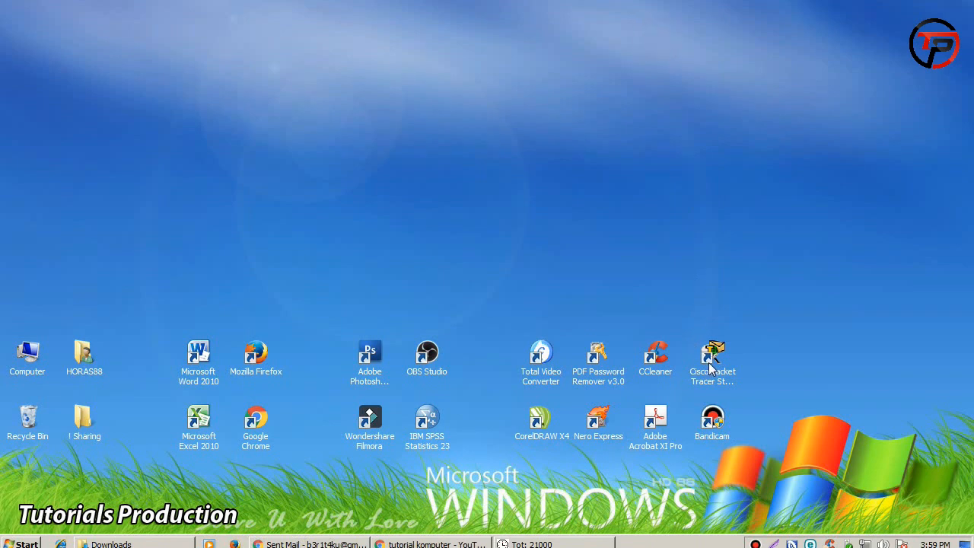
Step: Open Cisco Packet Tracer in a maximized window and place a 2811 router in the upper middle of the workspace
double_click(712, 354)
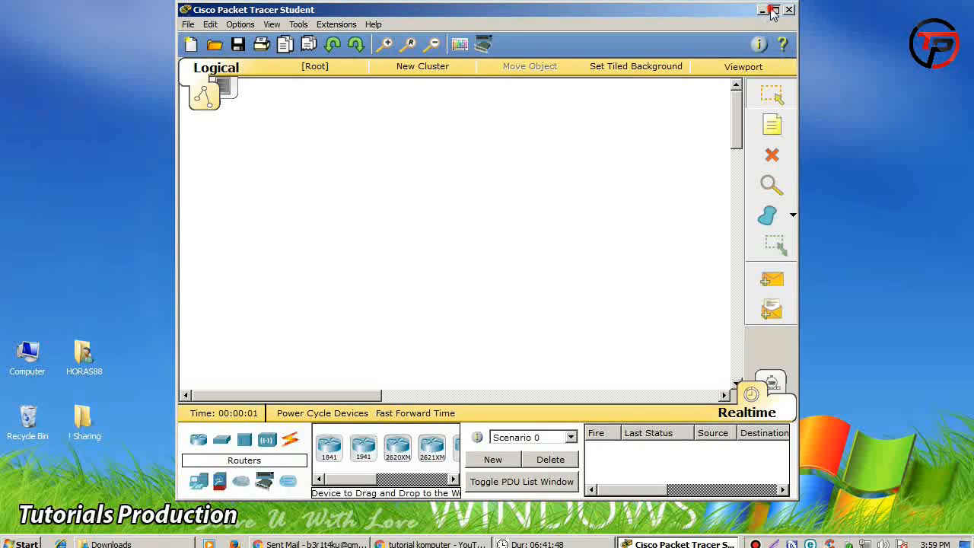
left_click(774, 10)
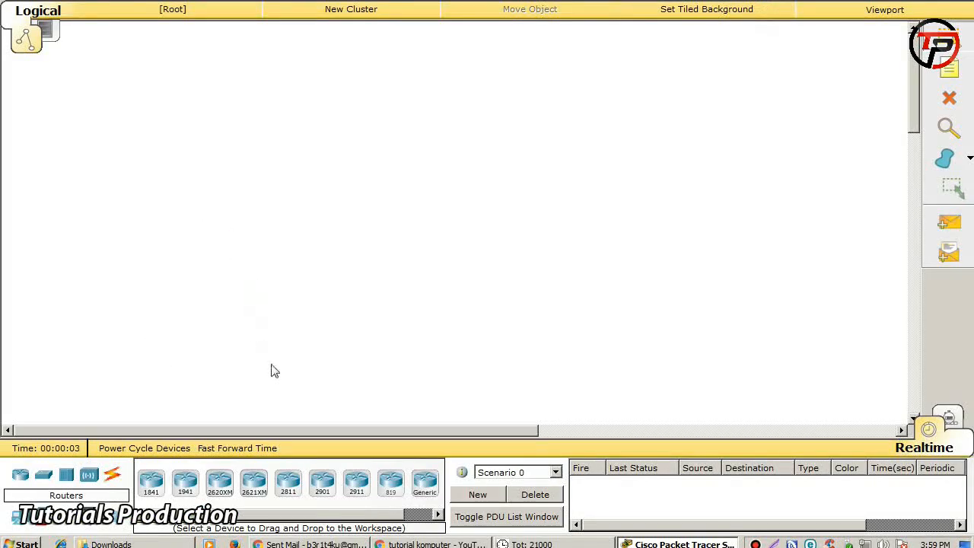
left_click(288, 485)
left_click(482, 155)
left_click_drag(483, 148, 532, 133)
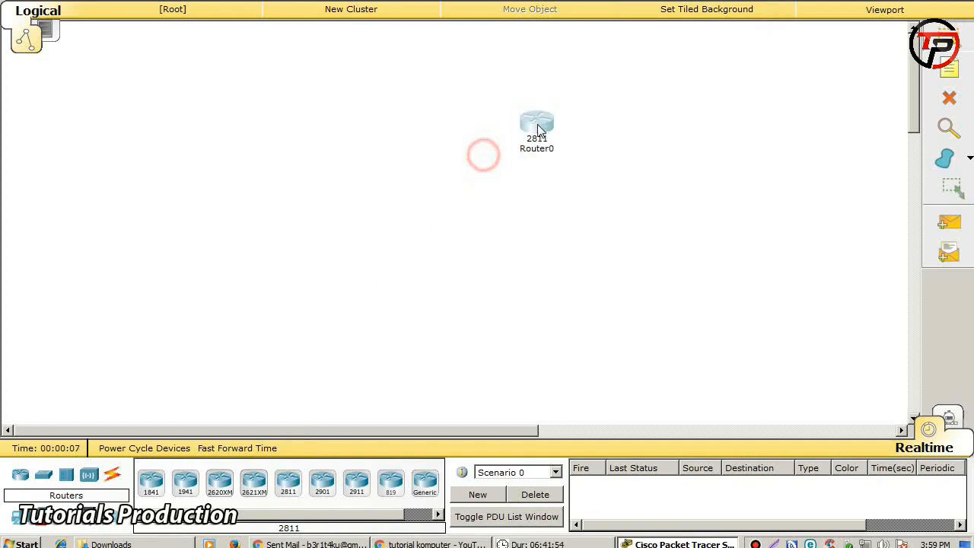
left_click(404, 127)
Step: Add a generic PC below and left of the router and a generic server above and right of it
left_click(17, 520)
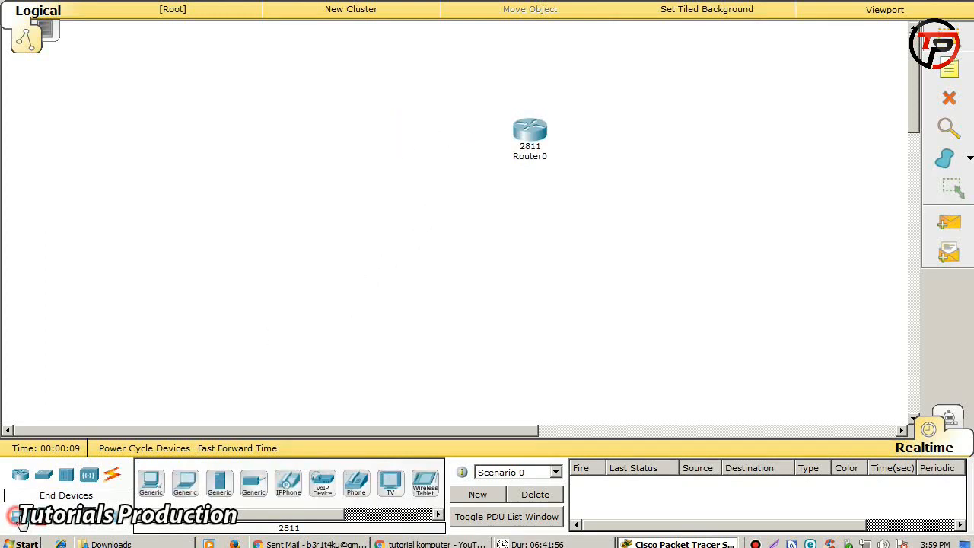
left_click(151, 483)
left_click(437, 228)
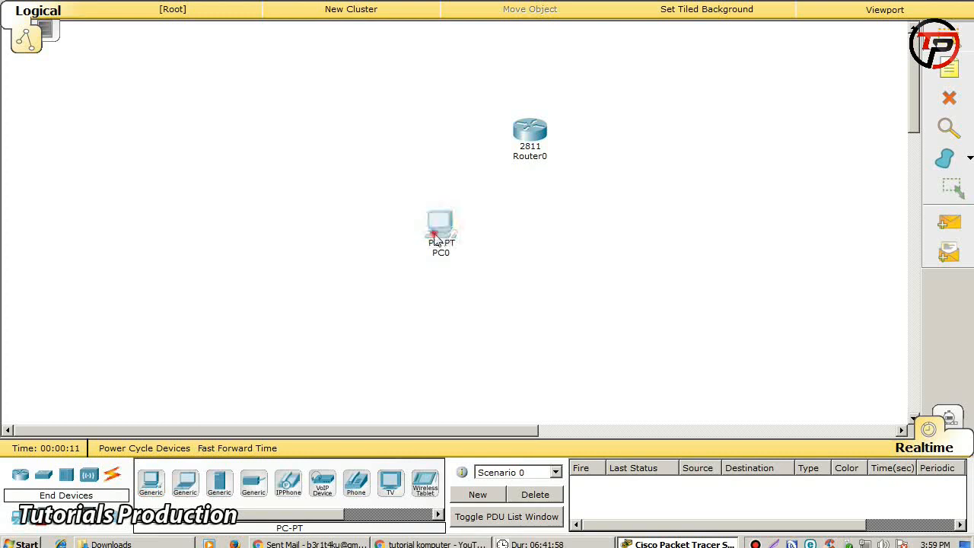
left_click(208, 283)
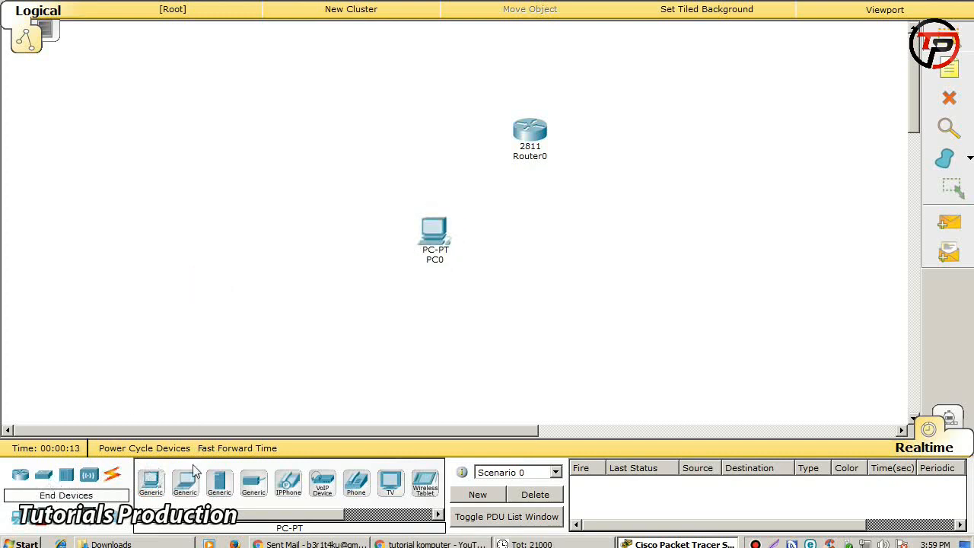
left_click(219, 483)
left_click(687, 67)
Step: Move the router, PC and server together slightly down and to the right
left_click_drag(772, 61, 389, 276)
mouse_move(431, 247)
left_mouse_down()
mouse_move(348, 293)
mouse_move(509, 290)
left_mouse_up()
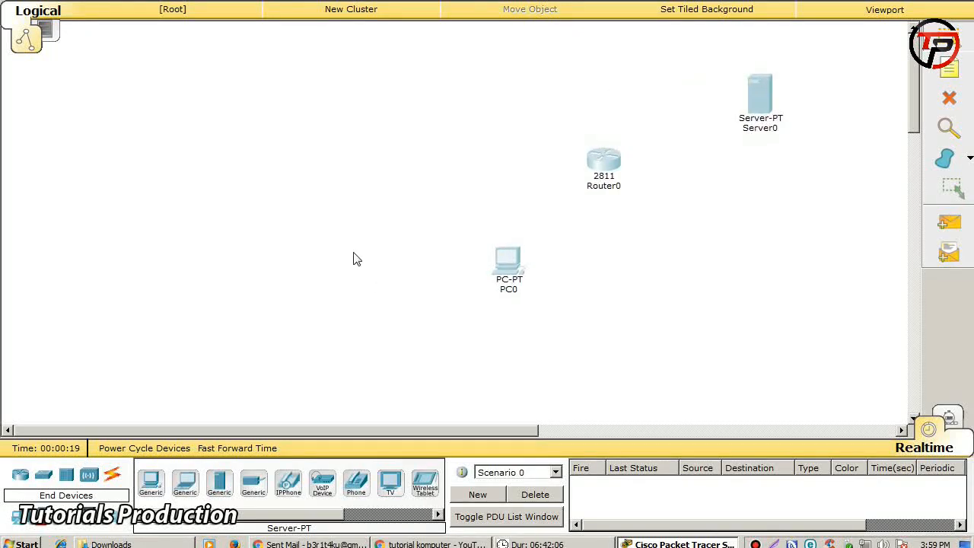
left_click(306, 234)
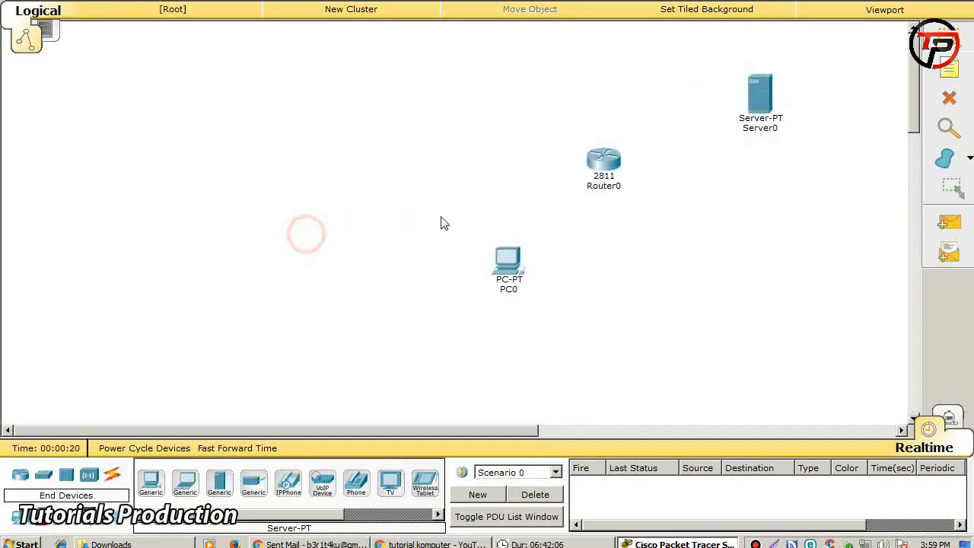
Step: Cable PC0 to Router0 and Router0 to Server0 using the automatically chosen connection type
left_click(112, 474)
left_click(151, 483)
left_click(510, 263)
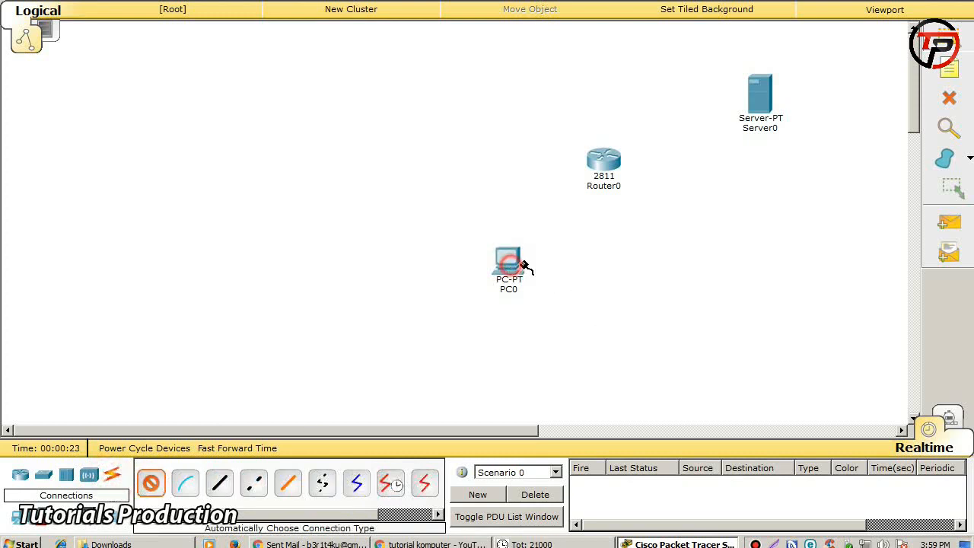
left_click(604, 159)
left_click(603, 160)
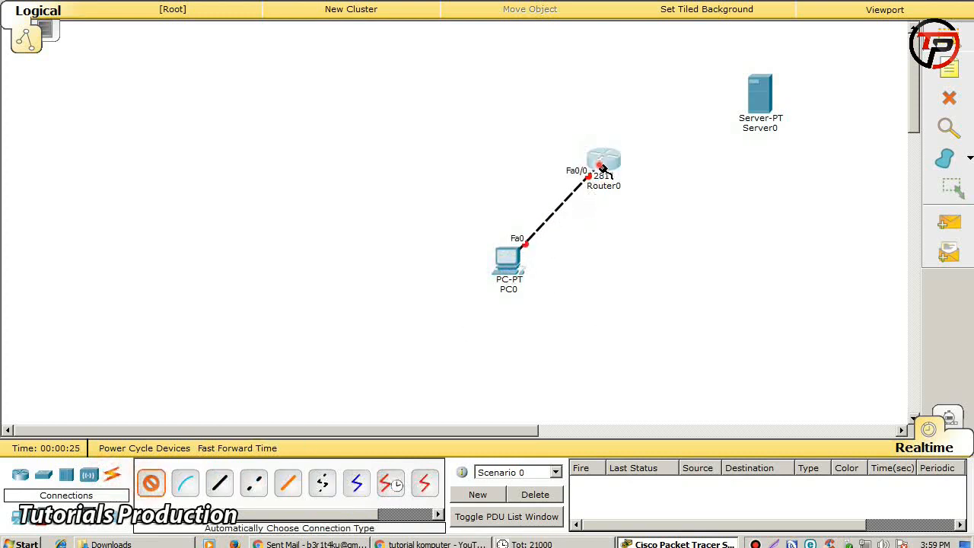
left_click(760, 95)
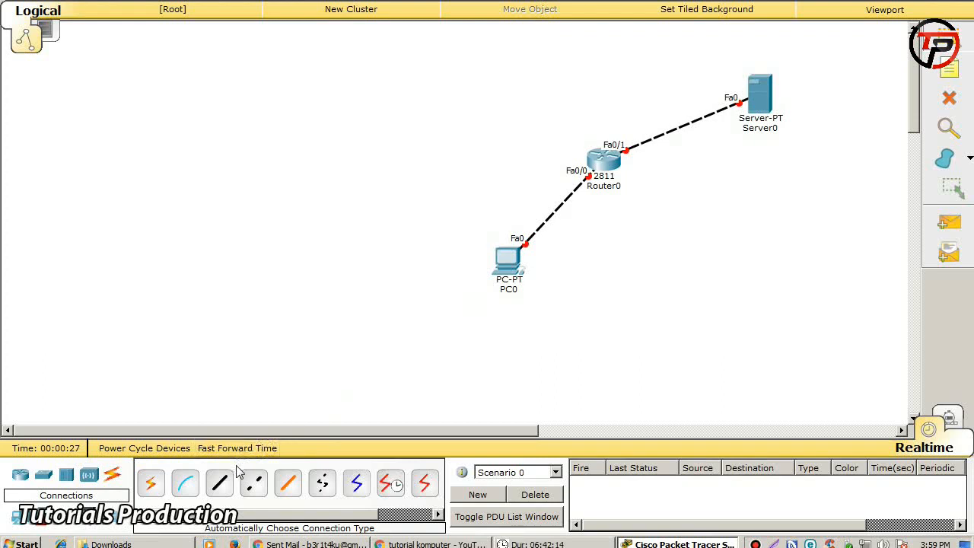
Step: Draw a tall cyan-filled rectangle behind the PC, its right edge passing through the router
left_click(958, 168)
left_click(399, 36)
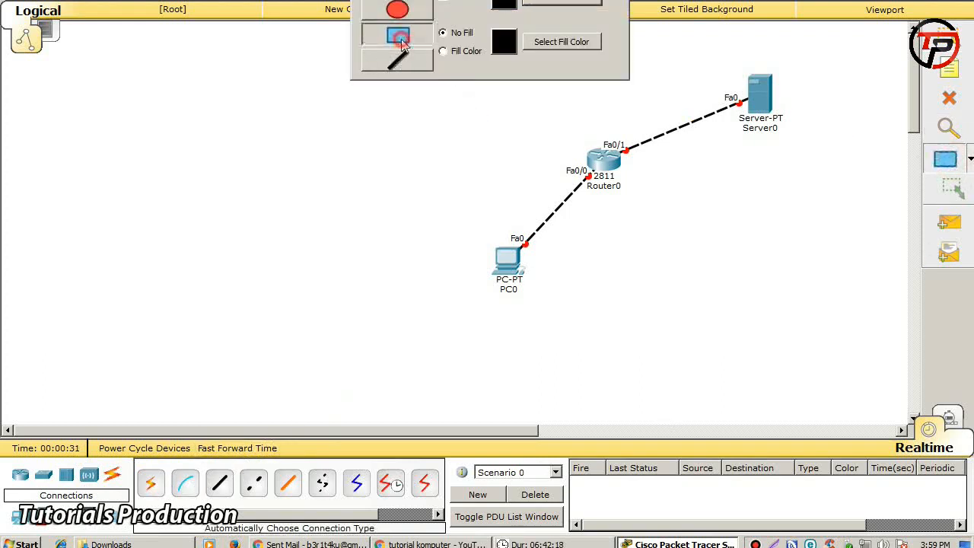
left_click(443, 51)
left_click(548, 41)
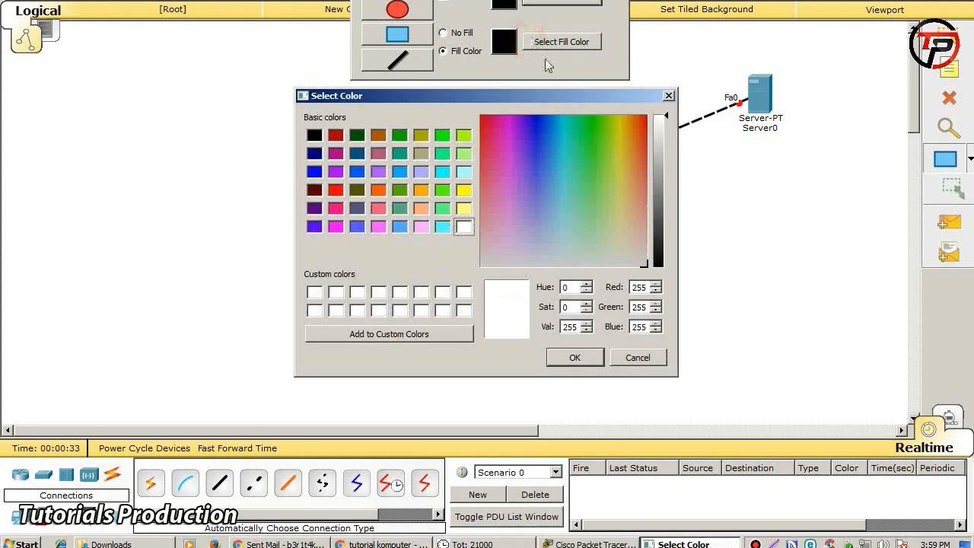
left_click(504, 147)
left_click_drag(504, 146, 563, 127)
left_click(571, 355)
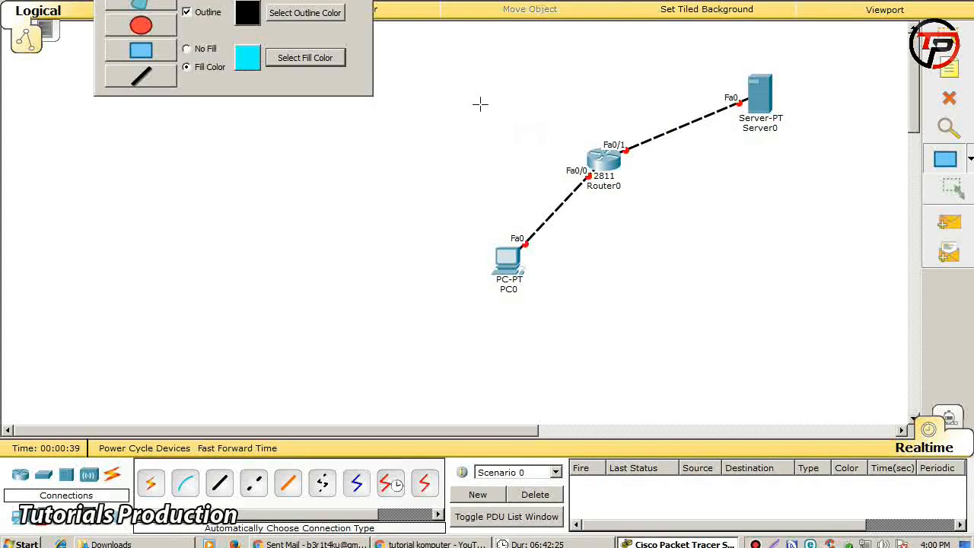
left_click_drag(489, 82, 612, 374)
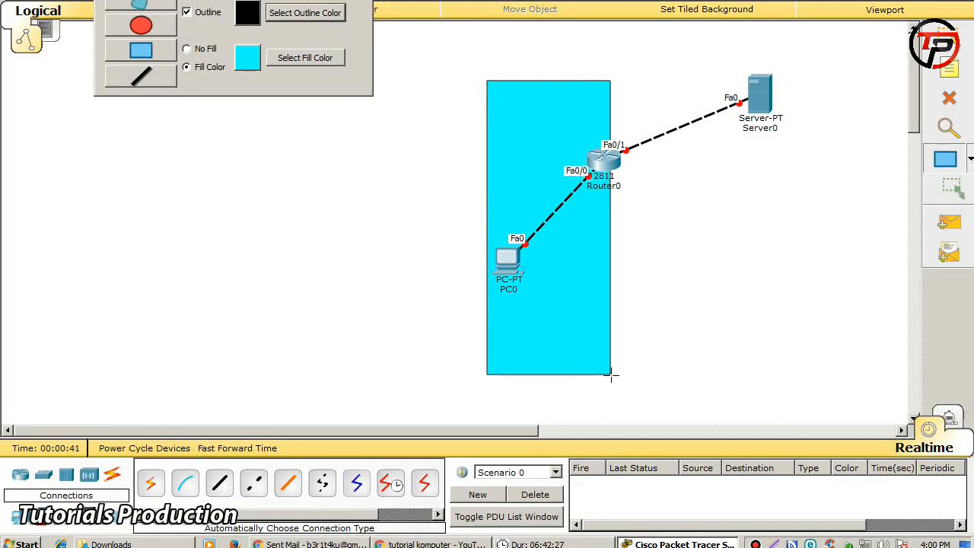
Step: Nudge the cyan rectangle slightly left and down so its right edge runs through the router
left_click(551, 78)
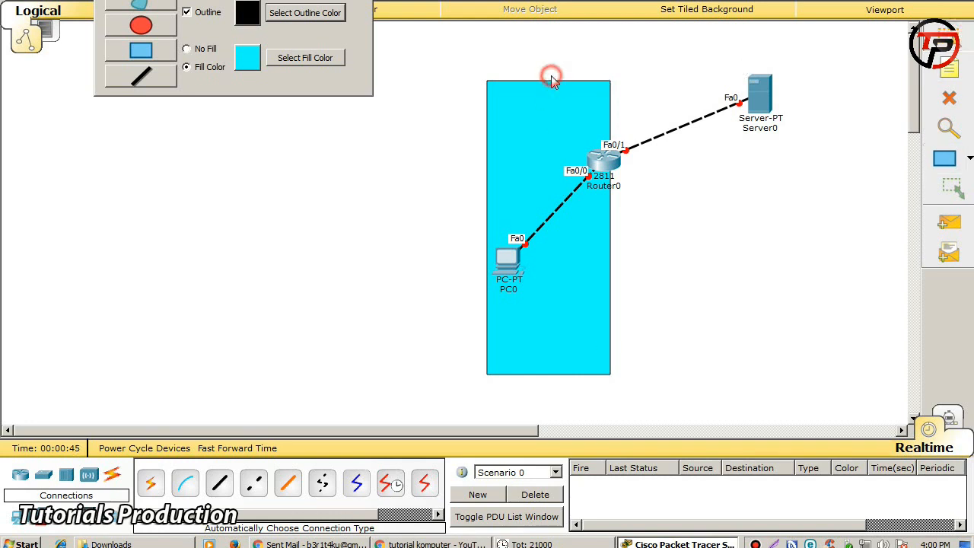
left_click_drag(552, 79, 554, 83)
left_click(683, 233)
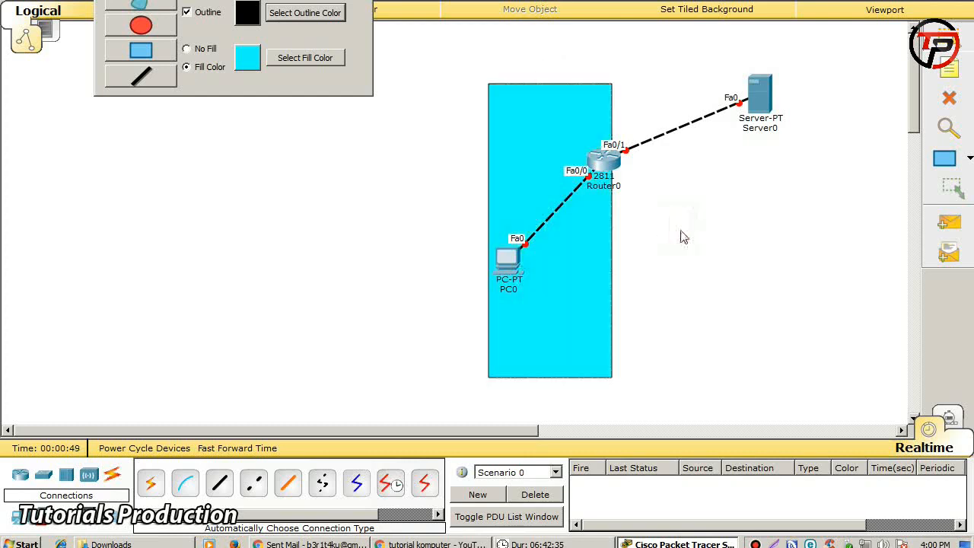
left_click_drag(608, 84, 601, 89)
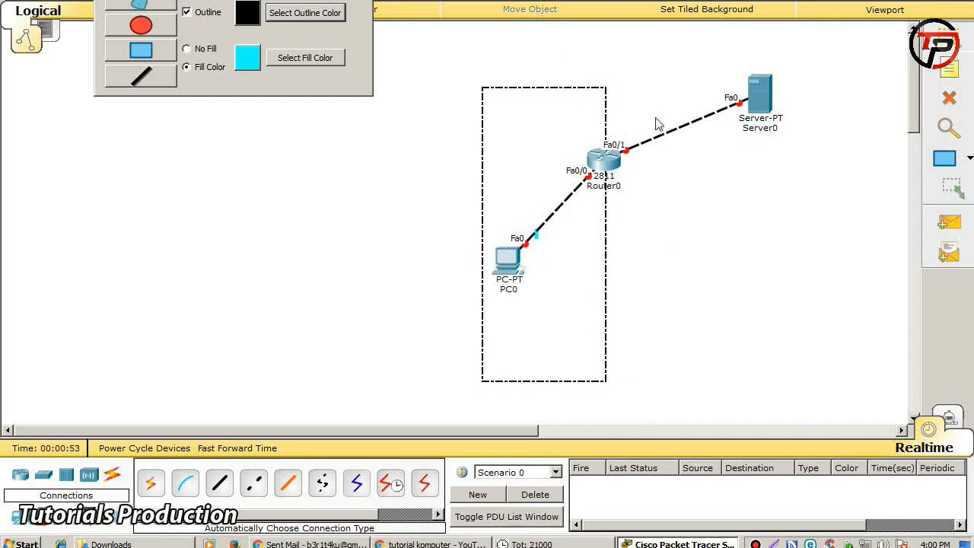
left_click(830, 186)
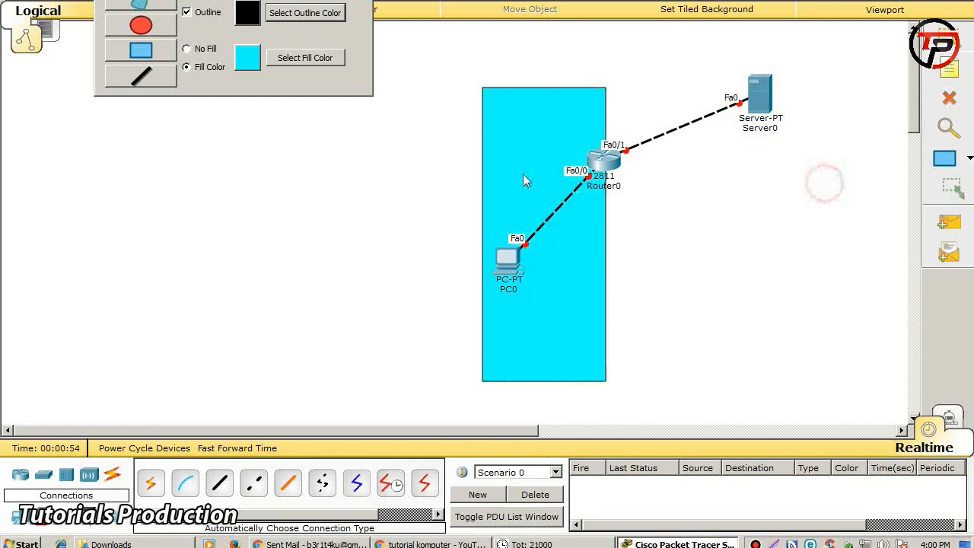
left_click(271, 64)
left_click_drag(626, 142, 621, 108)
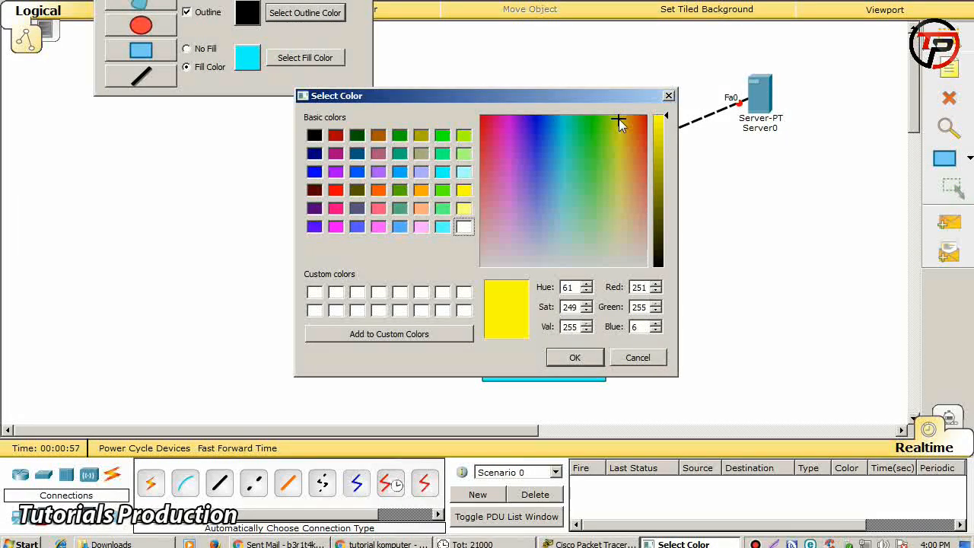
left_click(575, 357)
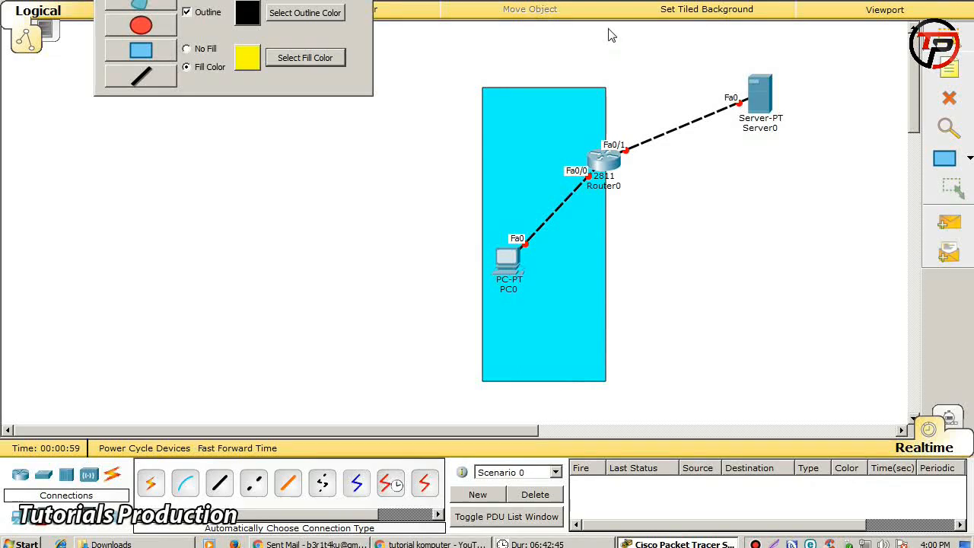
left_click_drag(605, 48, 635, 98)
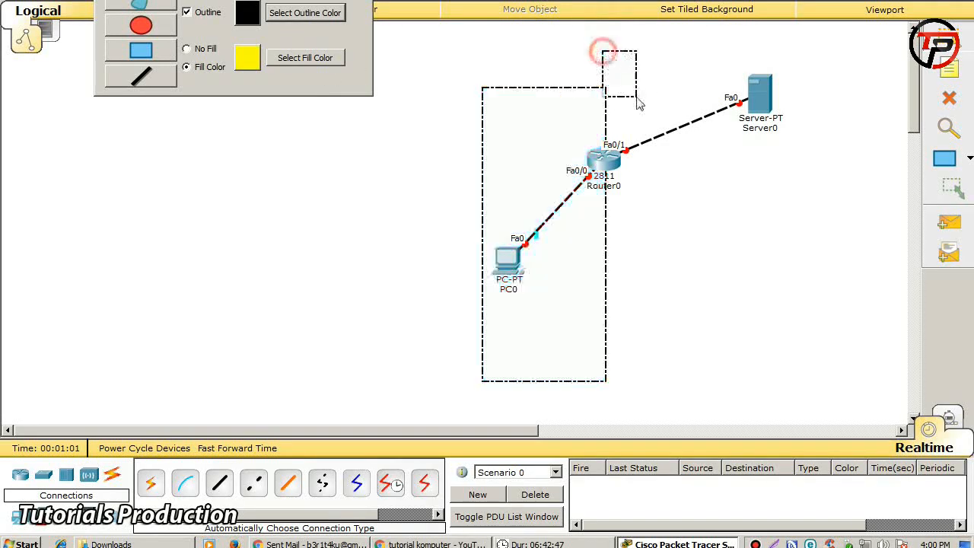
left_click(667, 98)
Step: Draw a tall yellow-filled rectangle behind the server and position it just to the right of the cyan rectangle
left_click(963, 150)
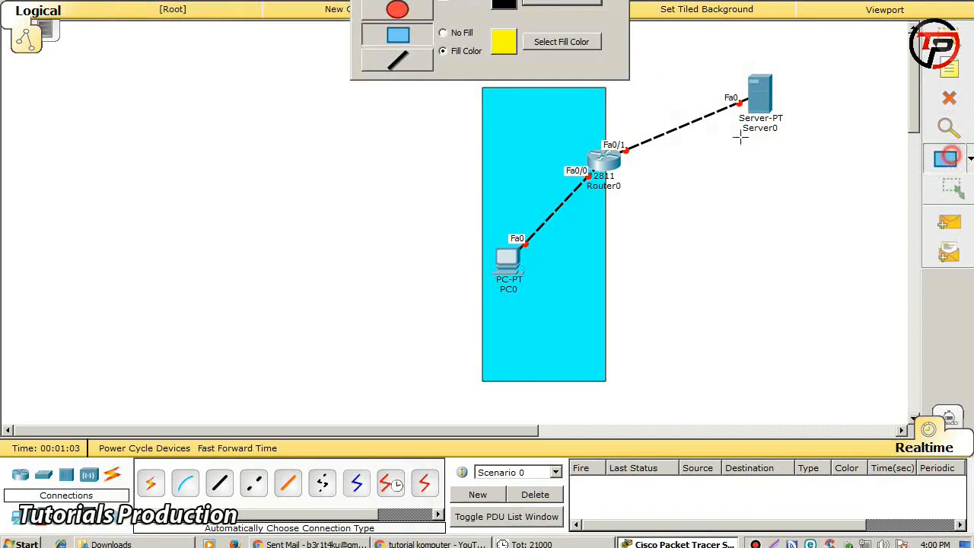
left_click(553, 44)
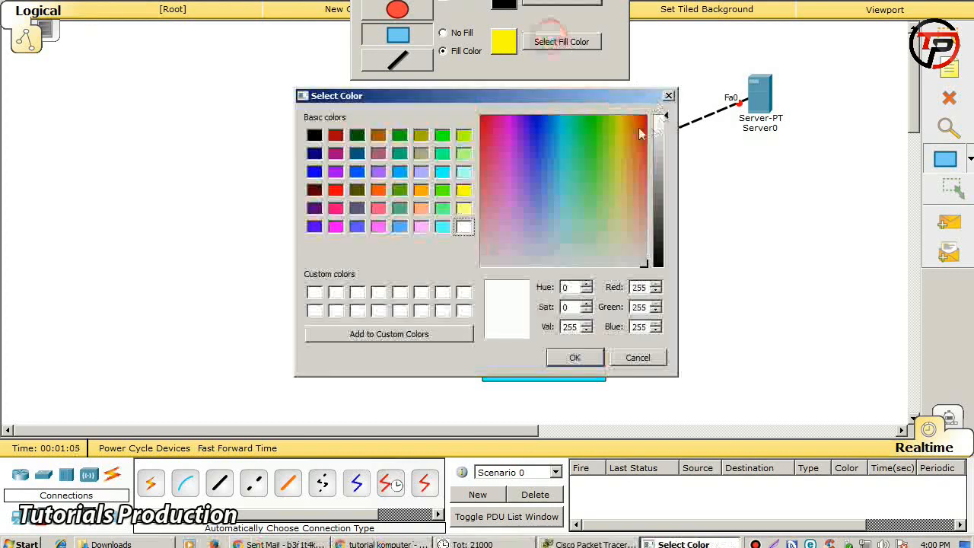
left_click(572, 354)
left_click(556, 49)
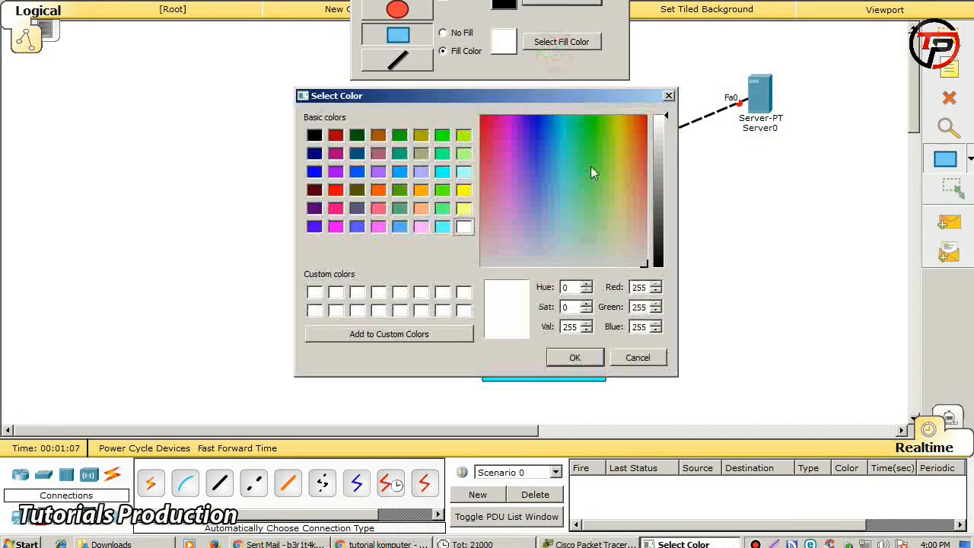
left_click(614, 124)
left_click(619, 115)
left_click(573, 356)
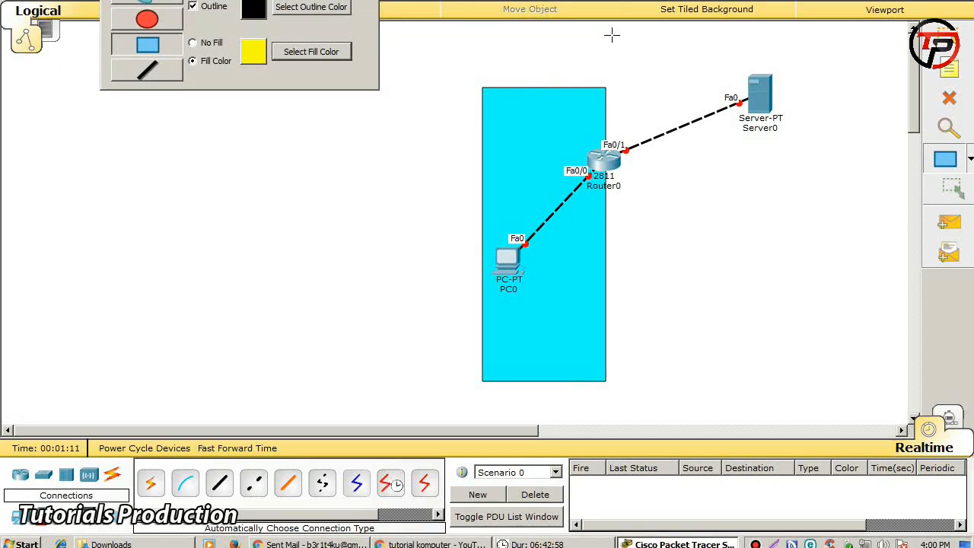
left_click_drag(607, 29, 779, 383)
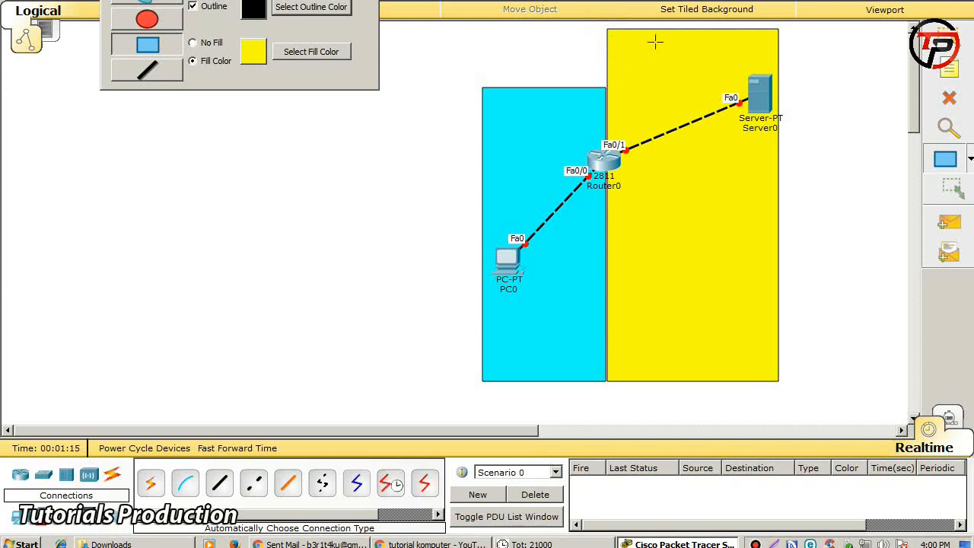
left_click_drag(650, 29, 664, 34)
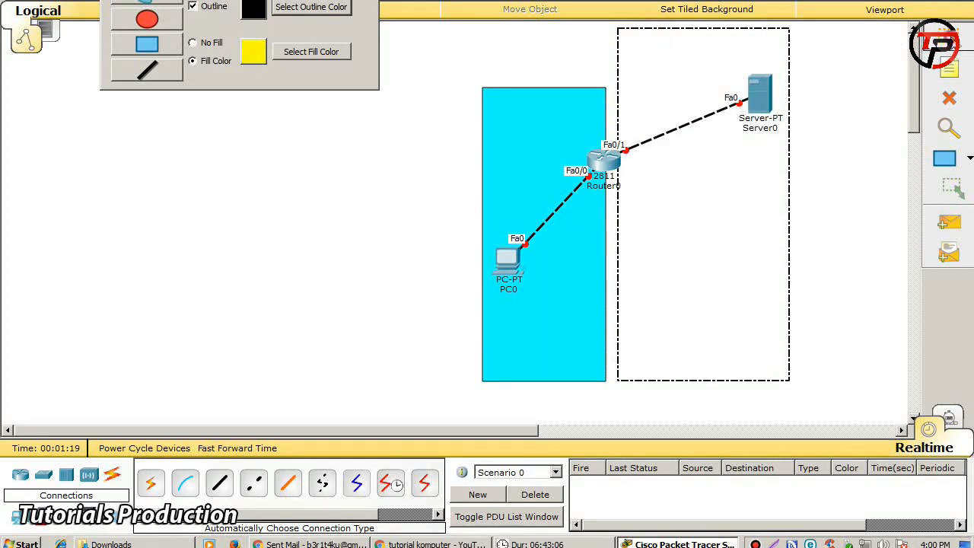
left_click_drag(661, 36, 644, 30)
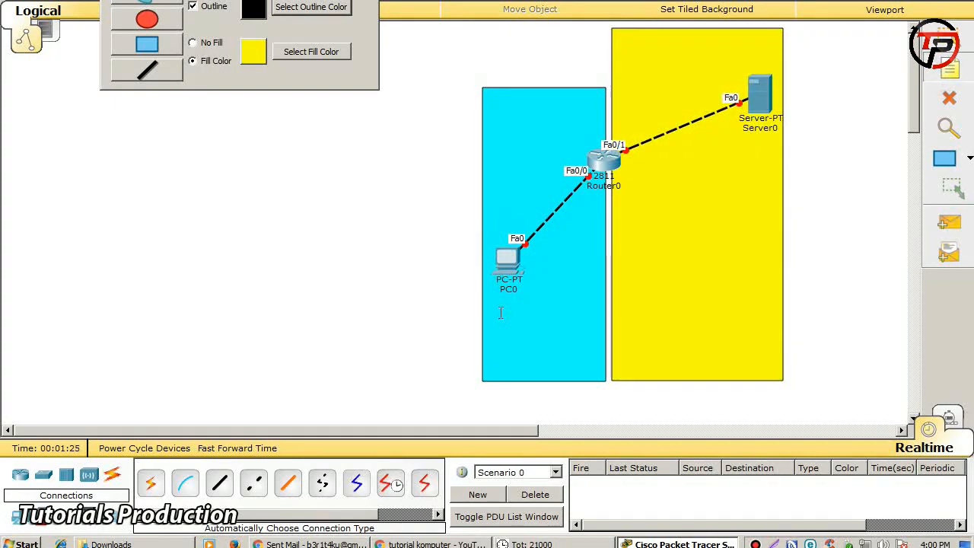
Step: Label the cyan area with the note "IP PRIVATE" and the yellow area with the note "IP PUBLICK"
left_click(493, 344)
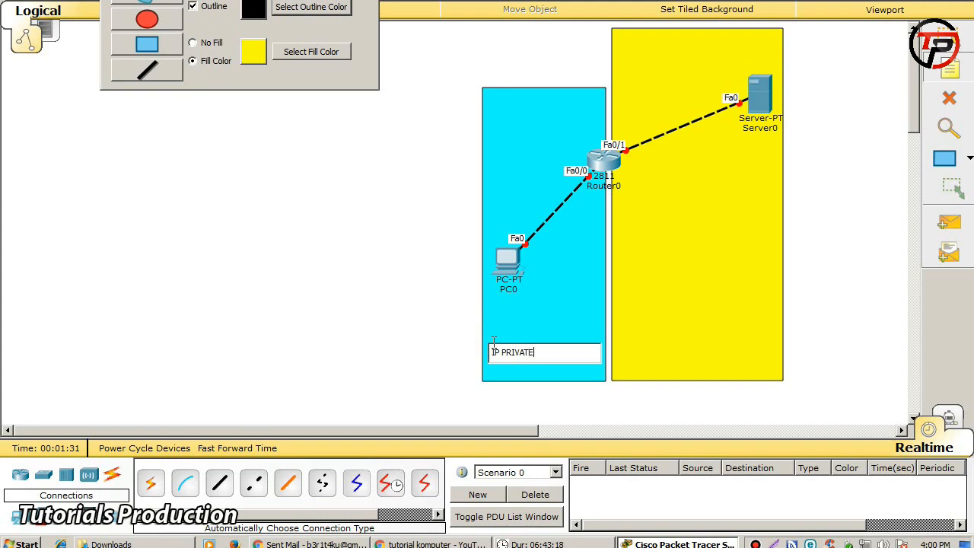
type("IP PRIVATE")
left_click(670, 344)
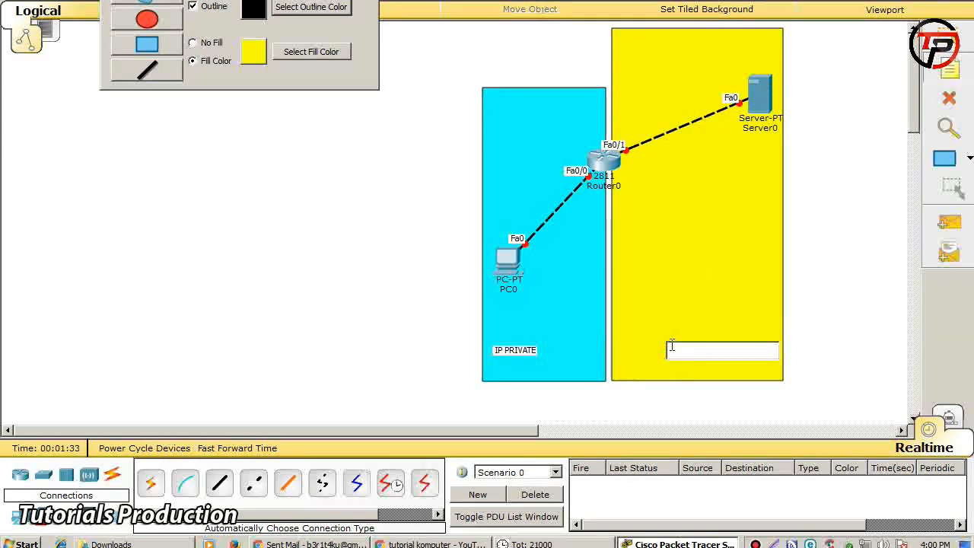
type("IP PUBLICK")
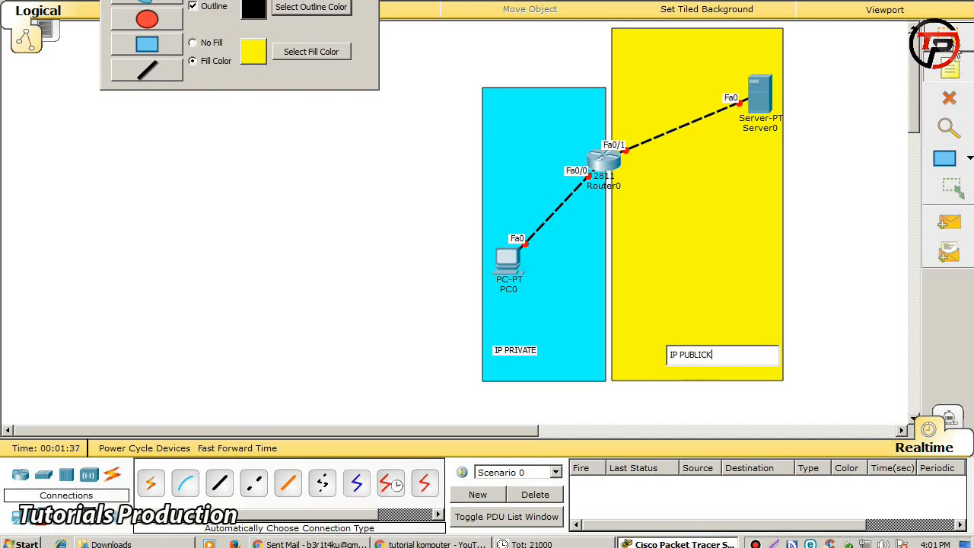
left_click(692, 90)
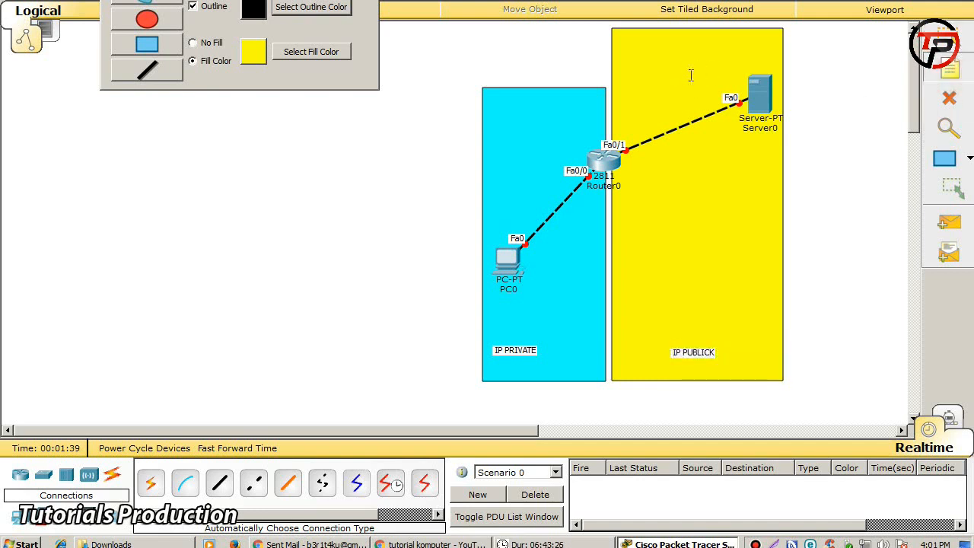
Step: Add the note 205.152.10.11 below the server and the note 205.152.10.1 above the router's Fa0/1 port
left_click(708, 147)
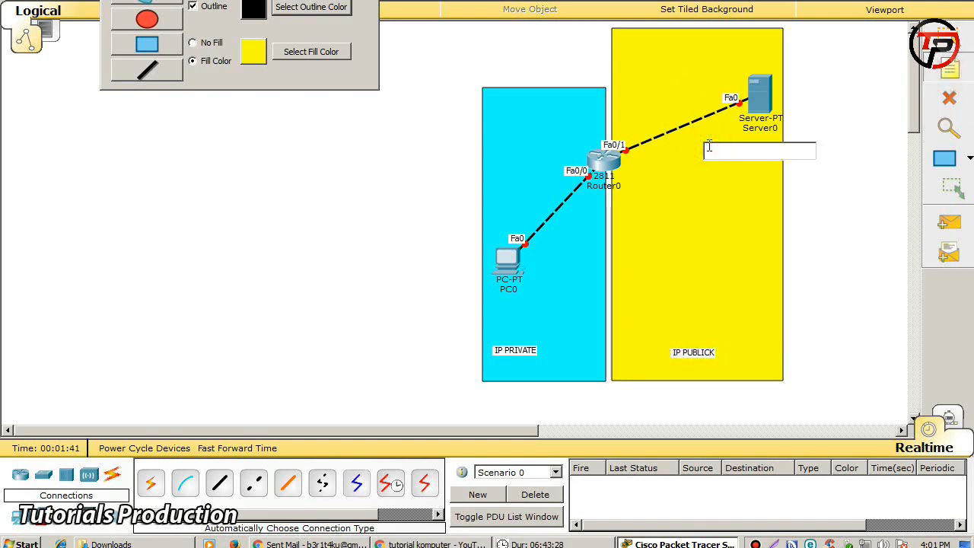
type("205.1")
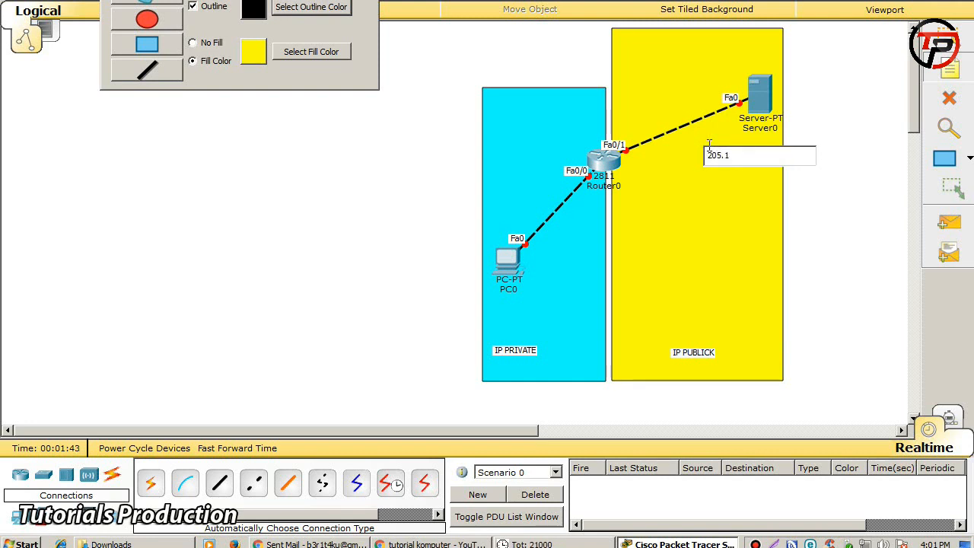
type("52.1")
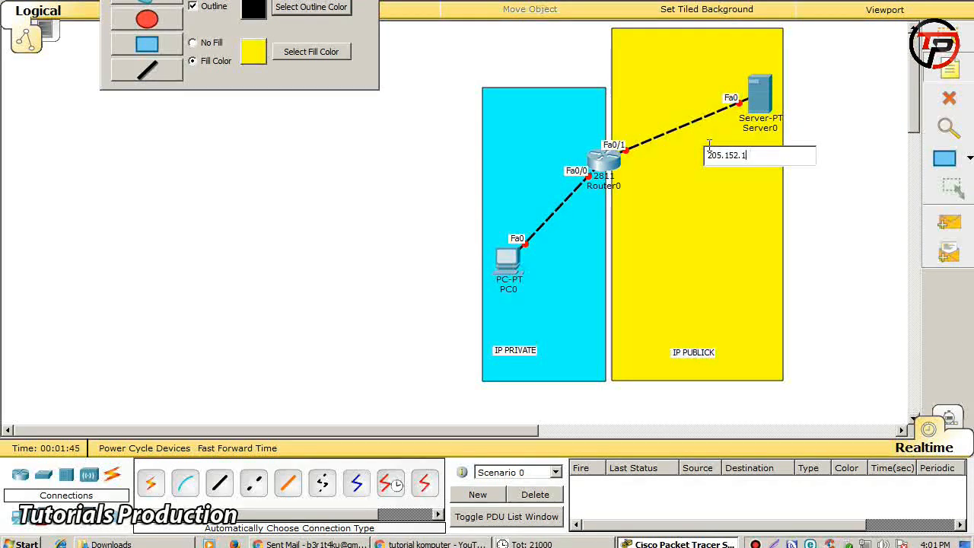
type("68")
left_click(608, 114)
type("205")
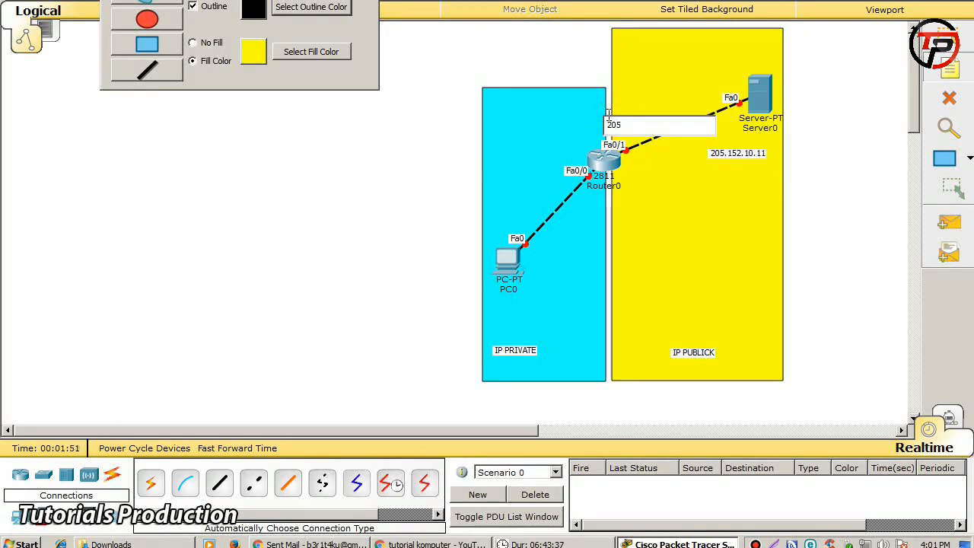
type(".152.10.1")
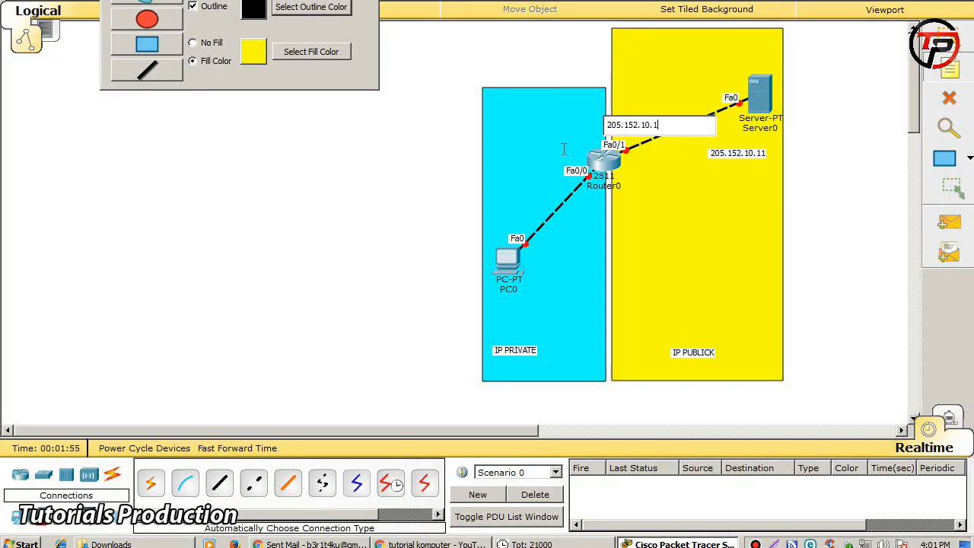
Step: Add the note 192.168.10.1 beside the router's Fa0/0 port and the note 192.168.10.2 beside the PC
left_click(521, 163)
type("192.168.10.1")
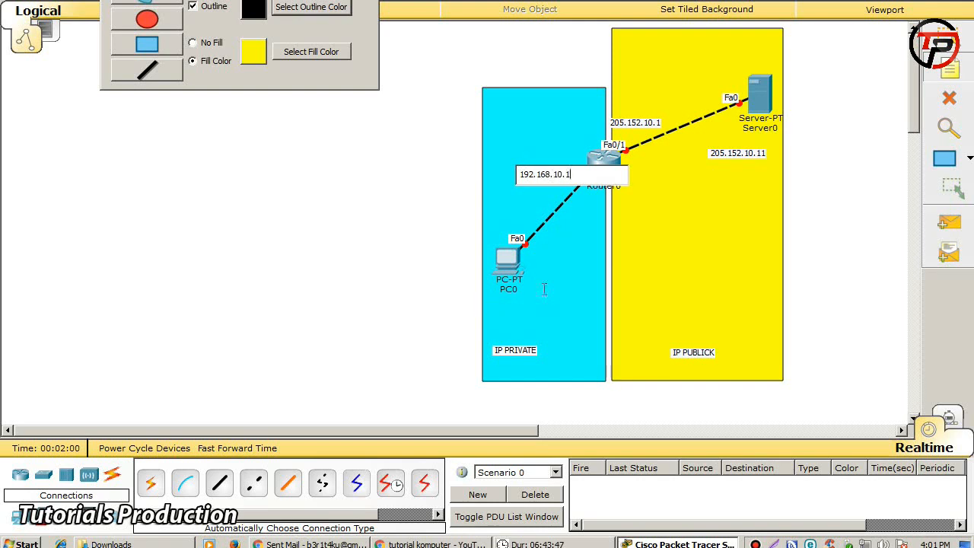
left_click(530, 263)
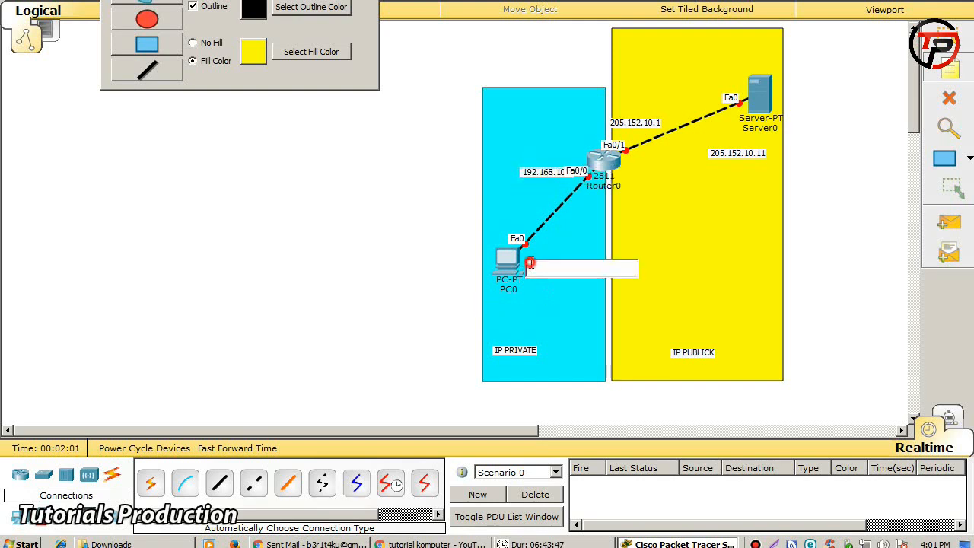
type("192.168.10.")
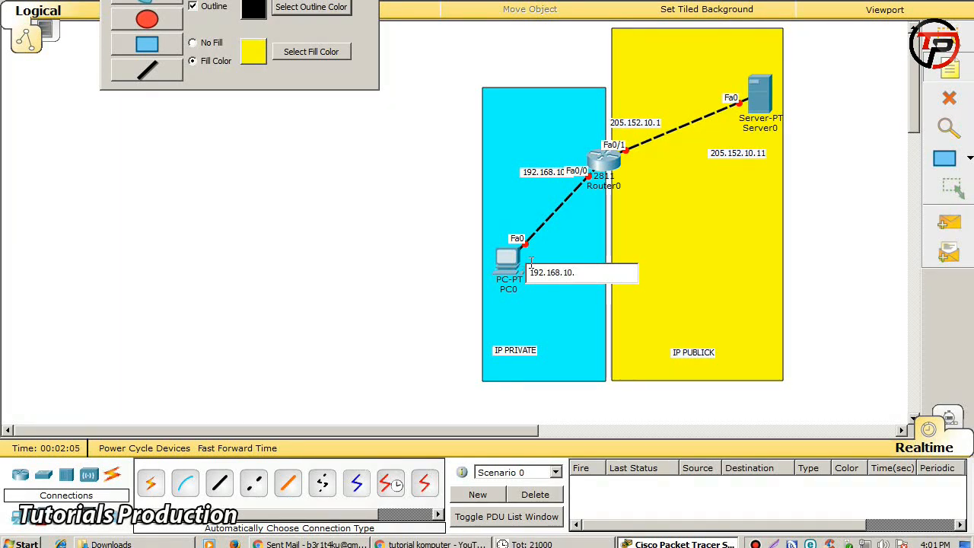
type("2")
left_click(522, 200)
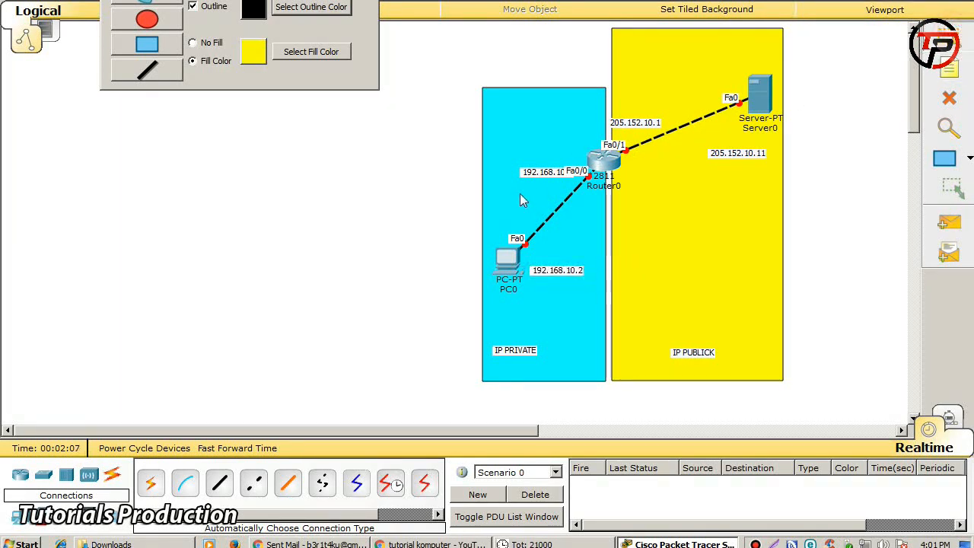
Step: Reposition the router address notes clear of the port labels and the 205.152.10.11 note just beneath the server
left_click_drag(535, 183, 537, 158)
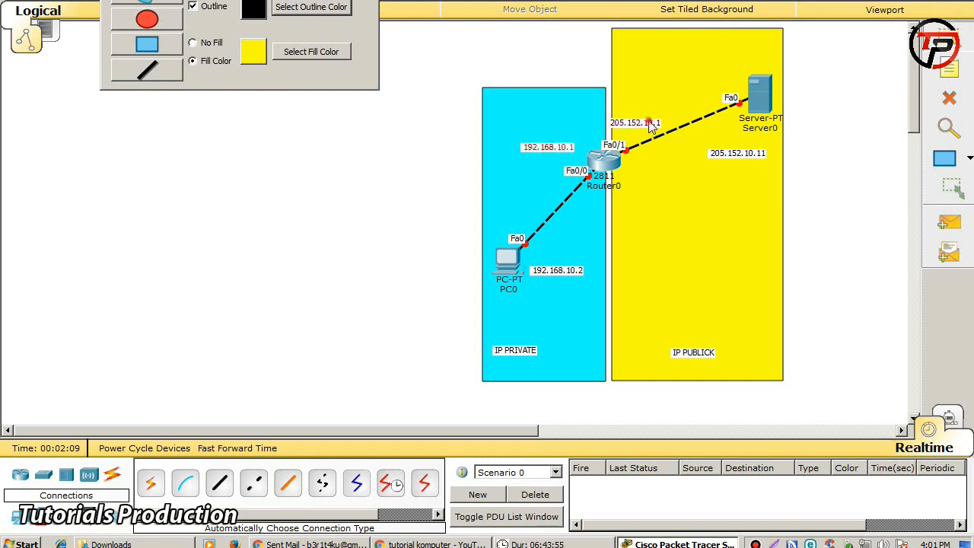
left_click_drag(651, 127, 646, 126)
left_click_drag(741, 156, 749, 148)
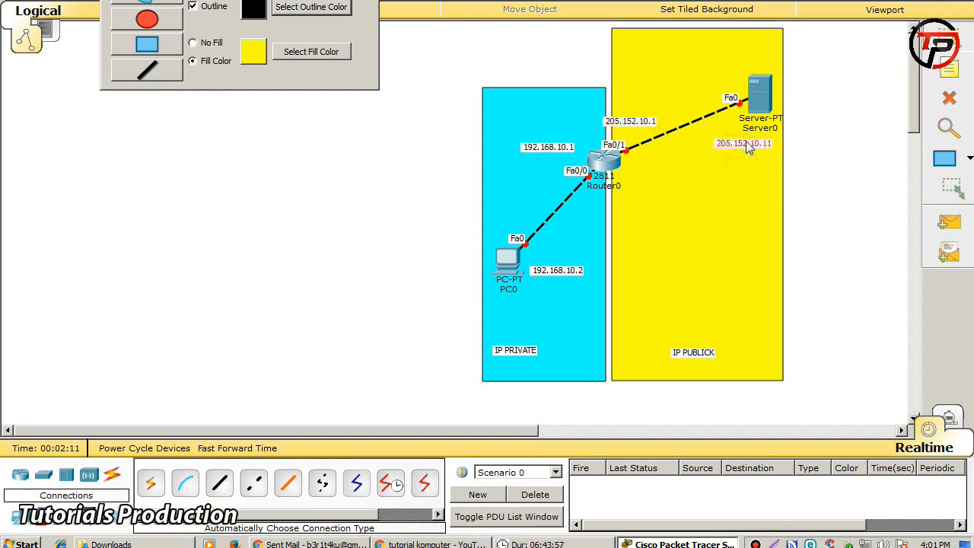
Step: Shift the IP PUBLICK and IP PRIVATE notes toward the lower centre of their rectangles and close the drawing palette
left_click_drag(702, 359, 711, 364)
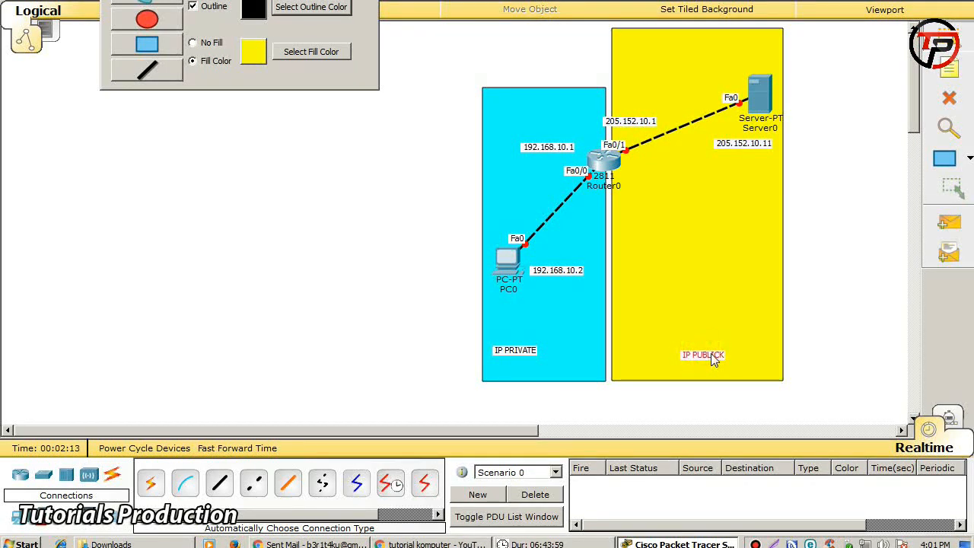
left_click_drag(522, 354, 535, 355)
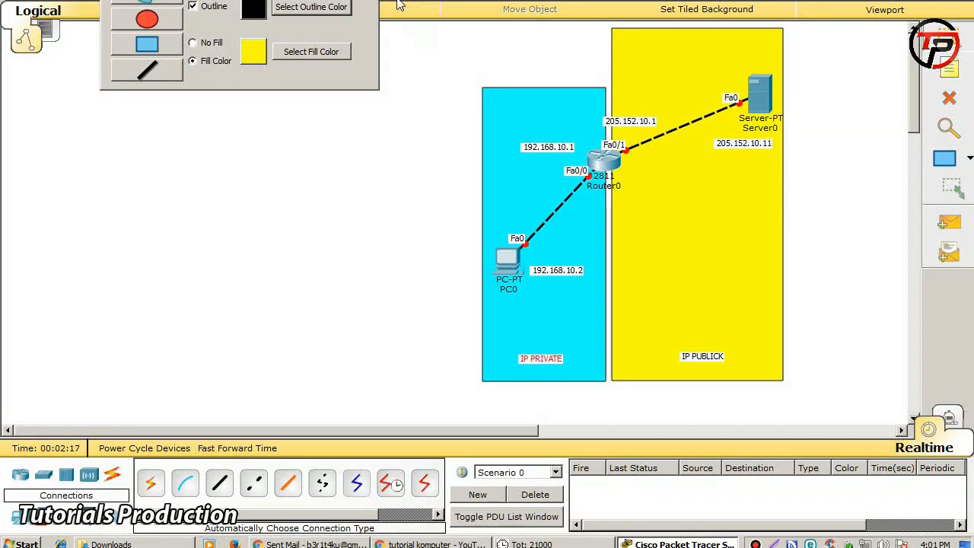
left_click(373, 1)
Step: Give PC0 the static IP address 192.168.10.2 with the subnet mask 255.255.255.0
left_click(508, 271)
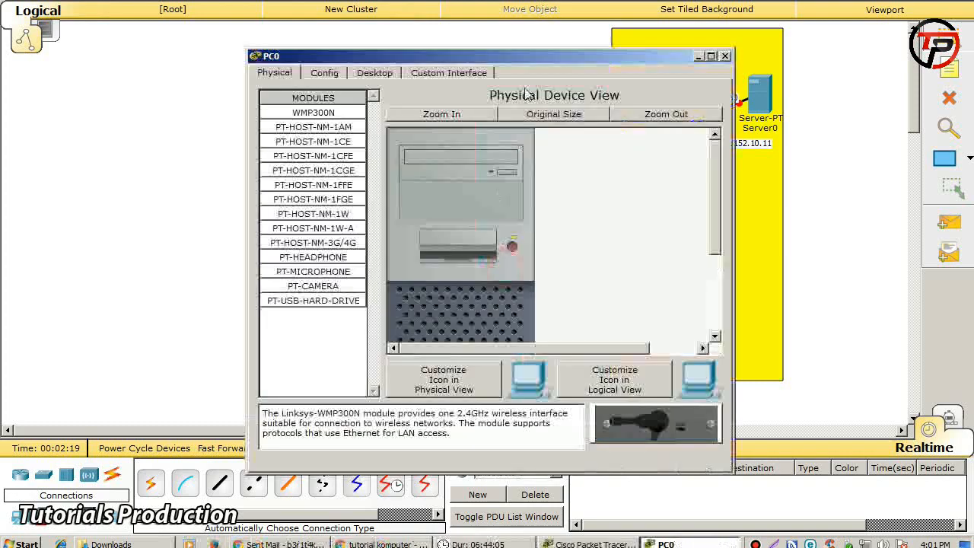
mouse_move(544, 58)
left_mouse_down()
mouse_move(433, 45)
mouse_move(335, 4)
left_mouse_up()
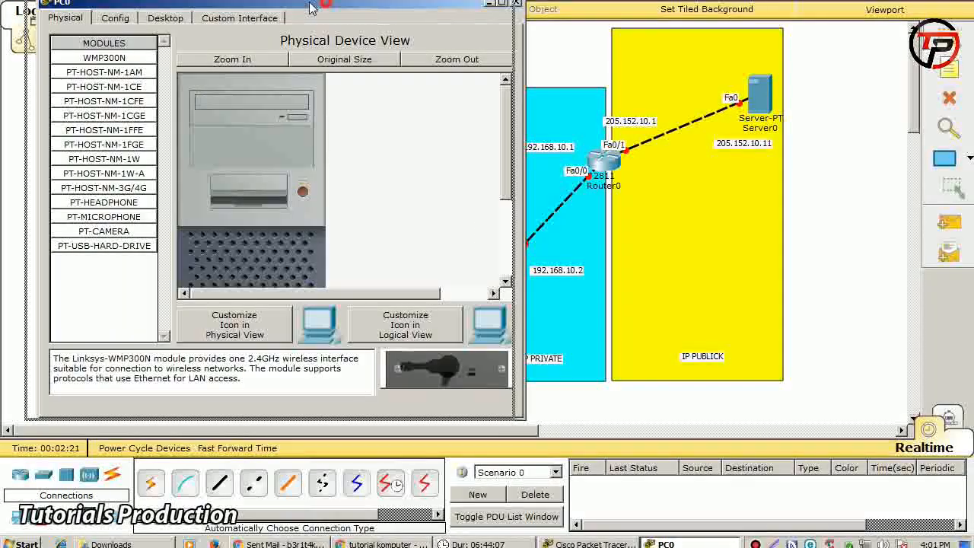
left_click(127, 18)
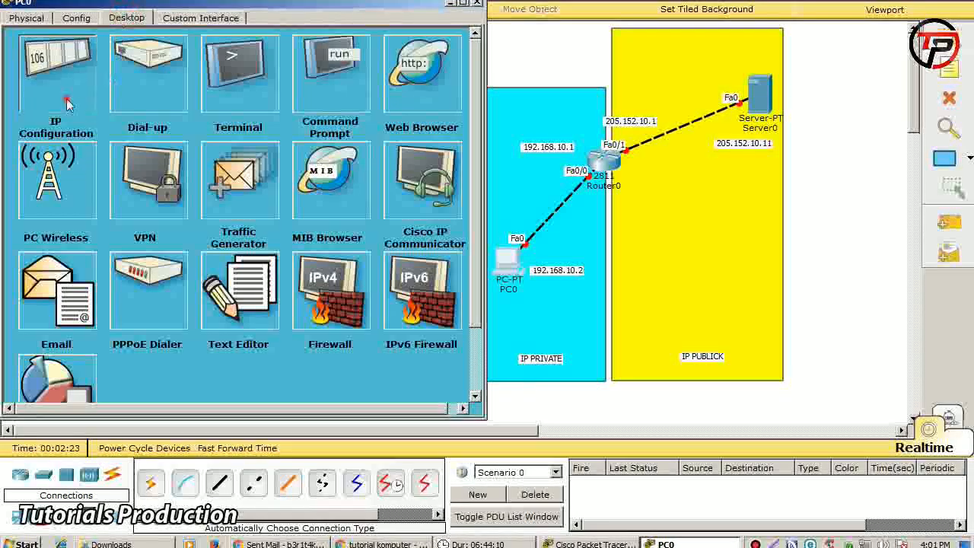
left_click(58, 63)
left_click(158, 105)
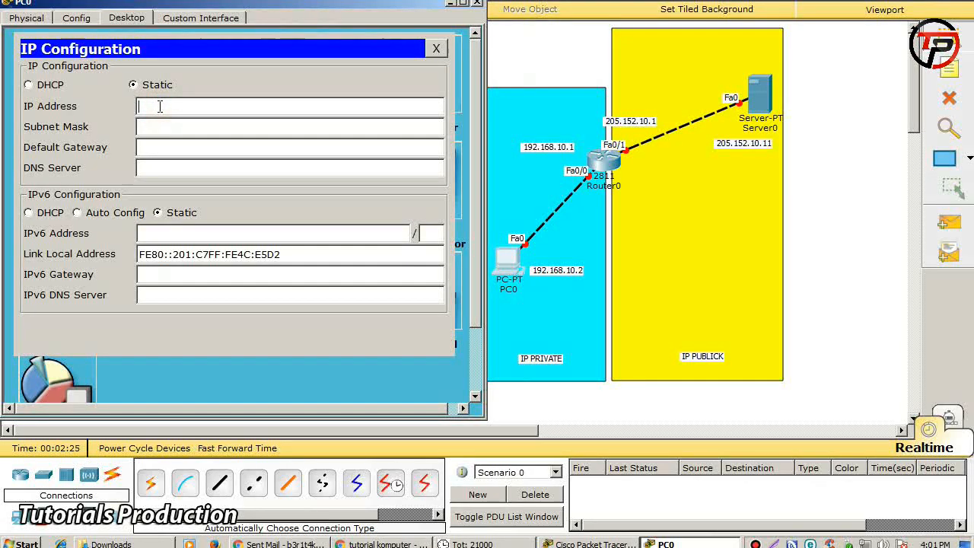
type("12")
key("BackSpace")
type("92.168.10.2")
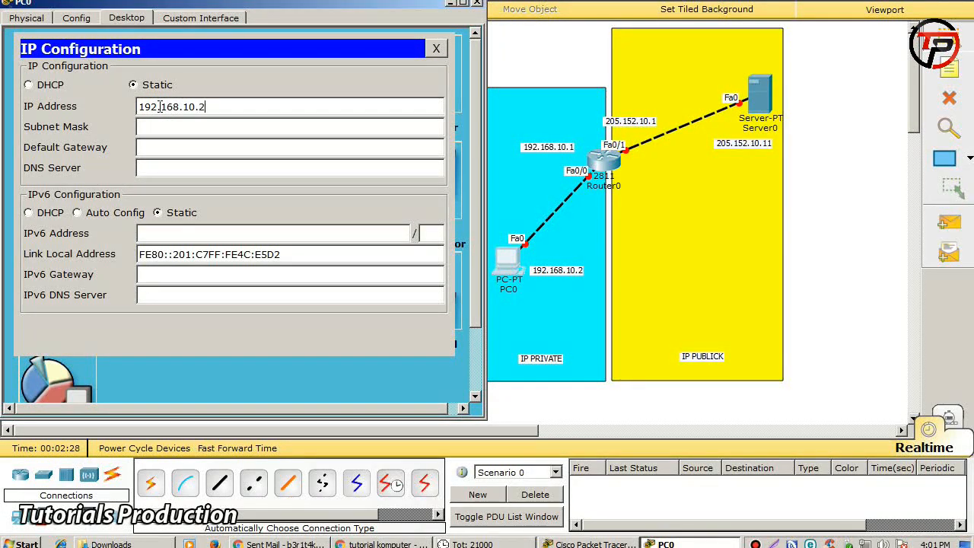
key("Tab")
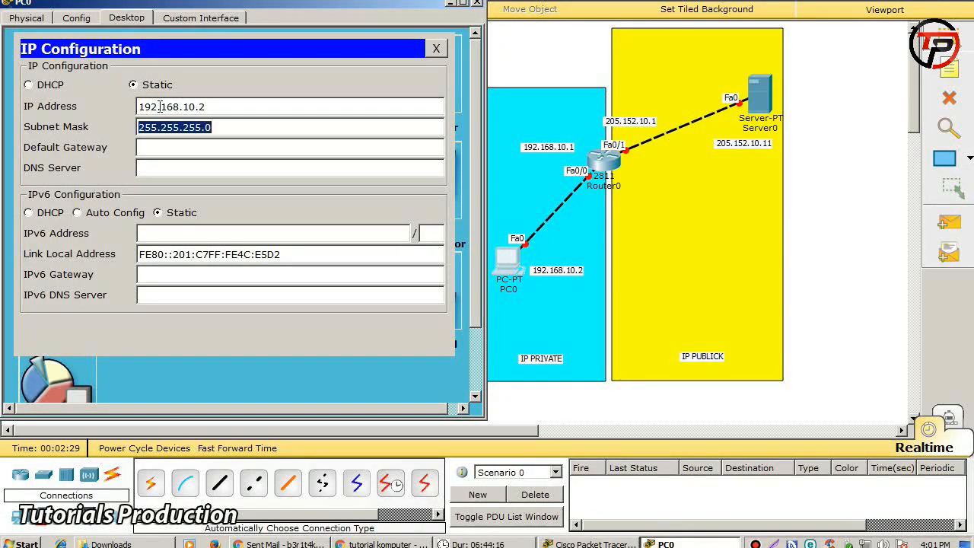
Step: Set PC0's default gateway to 192.168.10.1 and close its configuration
key("Tab")
type("192.")
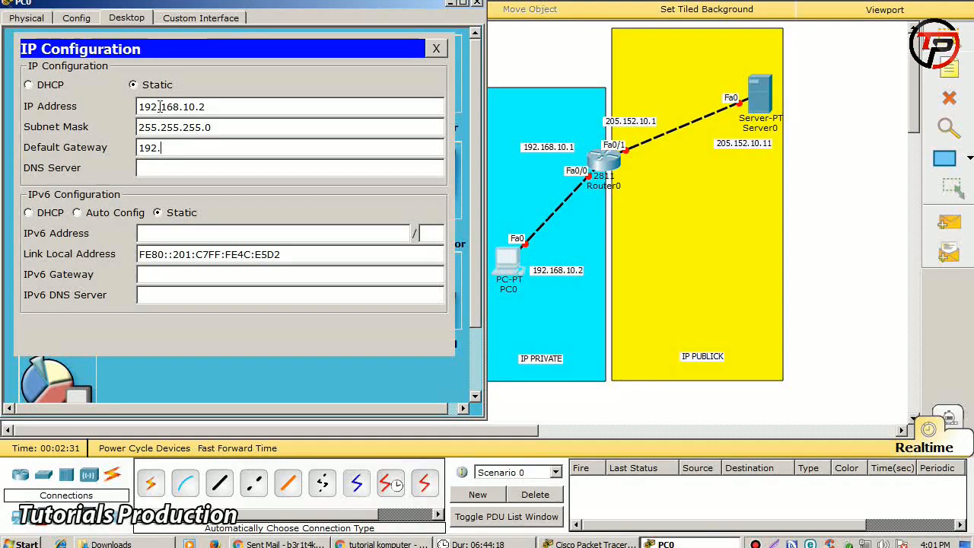
type("168.10.1")
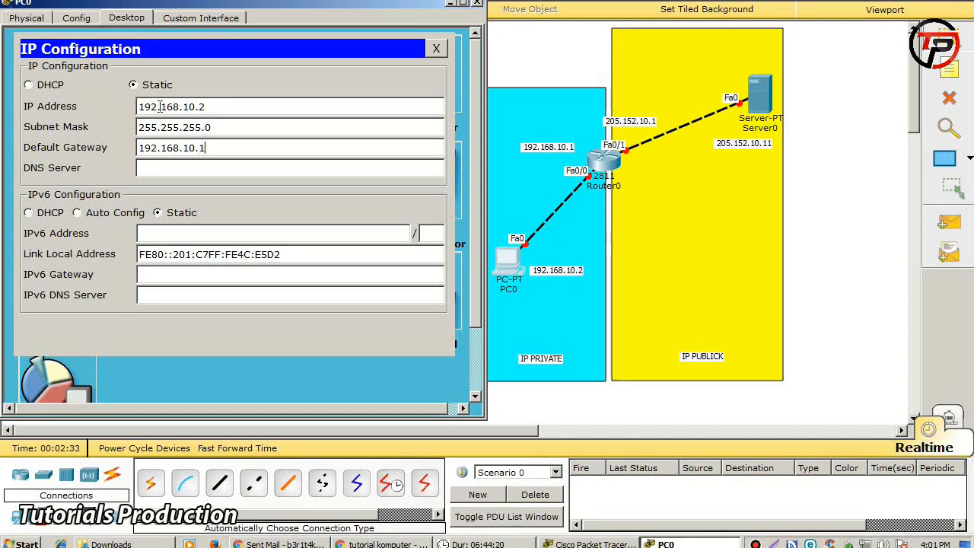
left_click(479, 6)
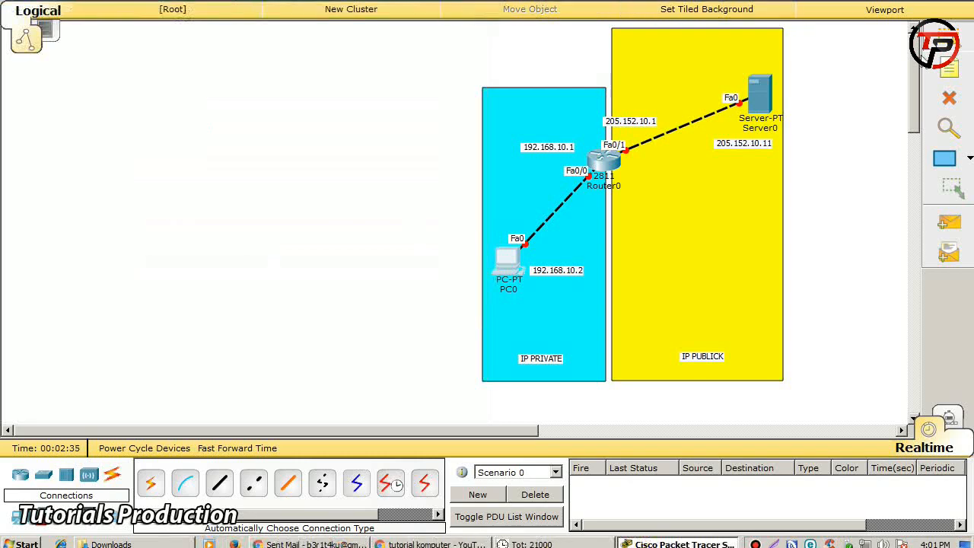
Step: Give Server0 the static IP address 205.152.10.11 with the subnet mask 255.255.255.0
left_click(760, 91)
left_click_drag(625, 56, 400, 14)
left_click(205, 31)
left_click(82, 84)
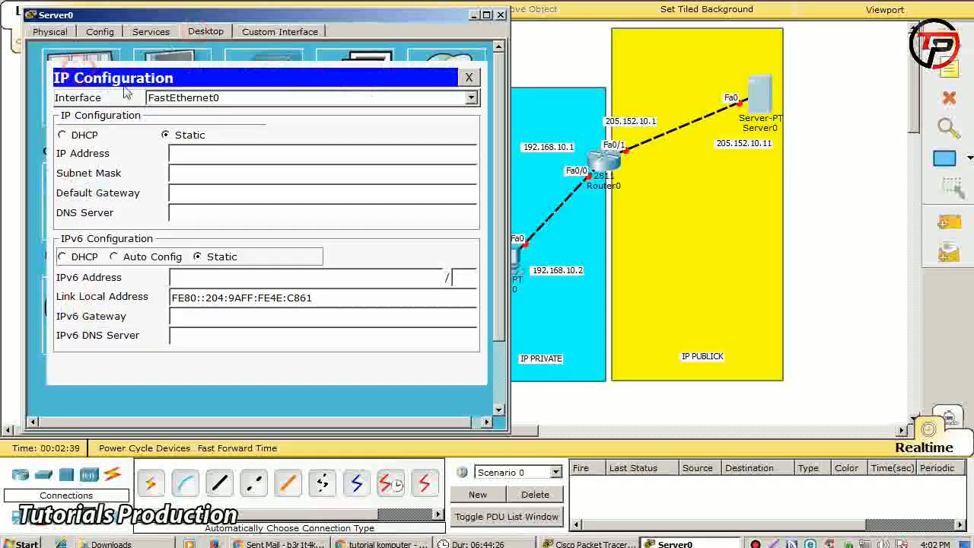
type("205.15")
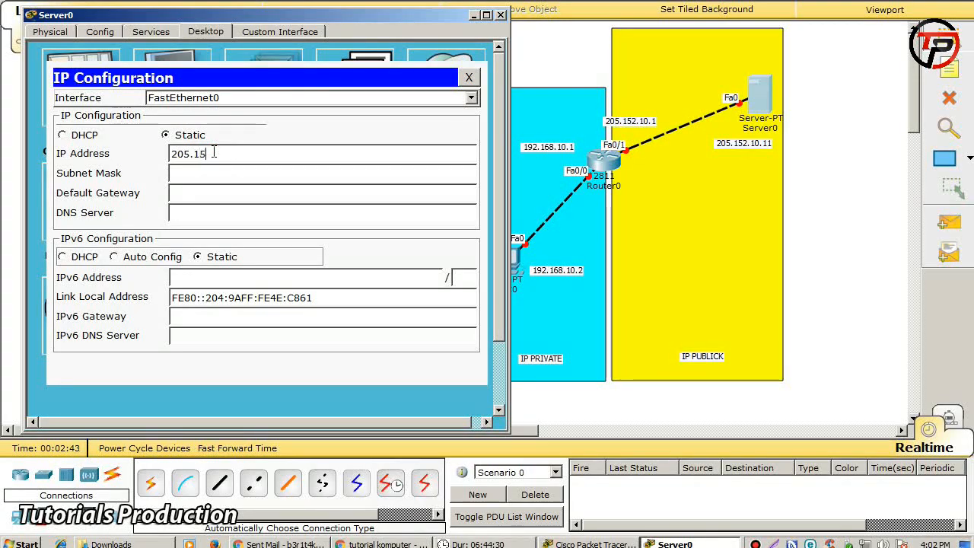
type("2.10.11")
key("Tab")
Step: Set Server0's default gateway to 205.152.10.1 and close its configuration
key("Tab")
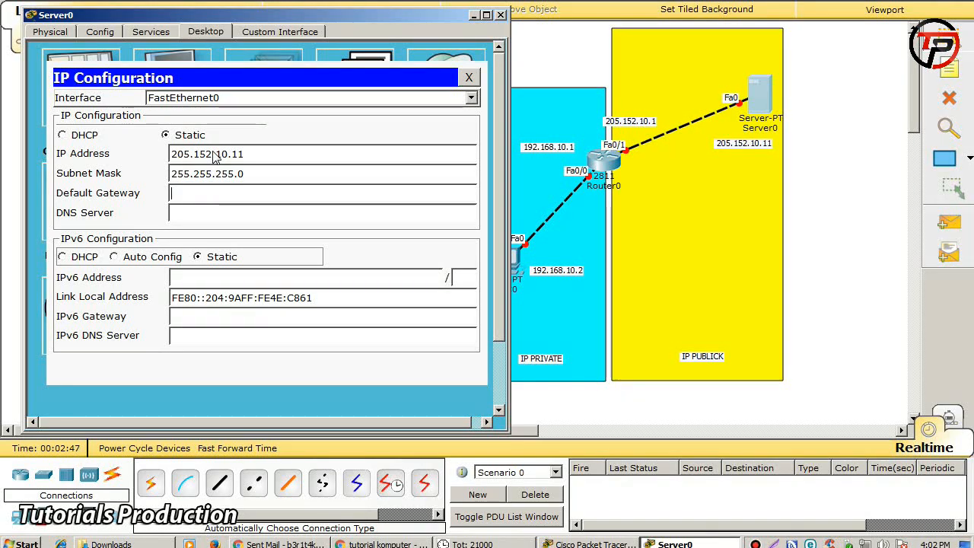
type("205.152.10.1")
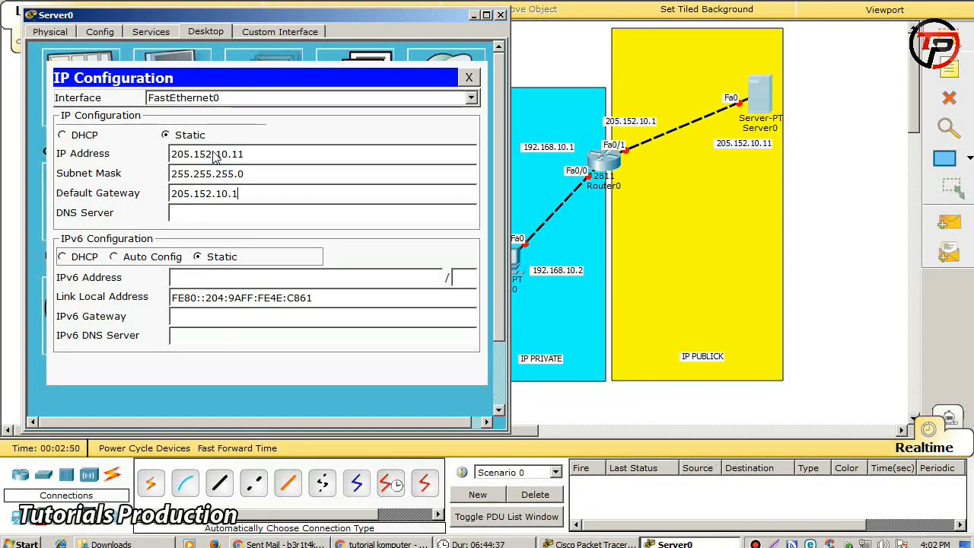
left_click(501, 15)
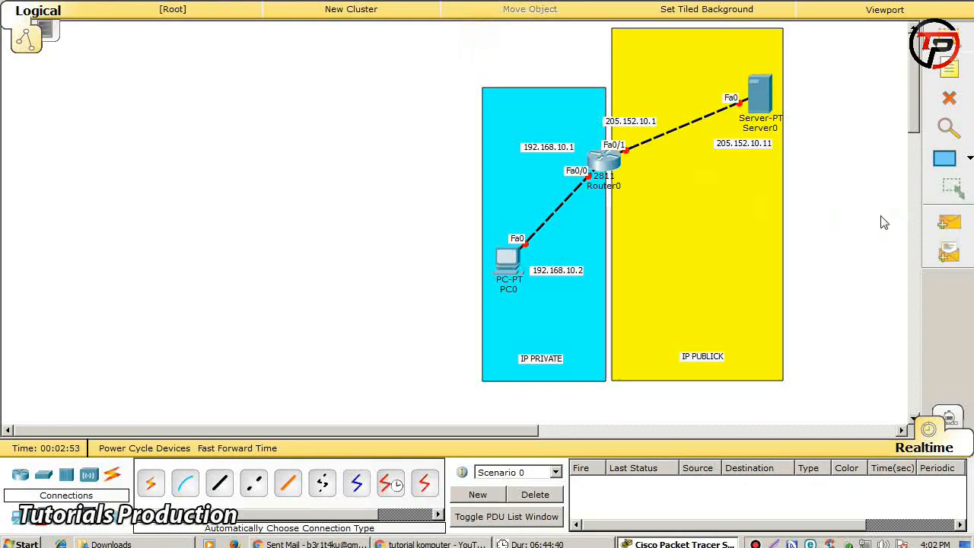
Step: Open Router0's command line interface and answer no to the initial configuration dialog
left_click(604, 160)
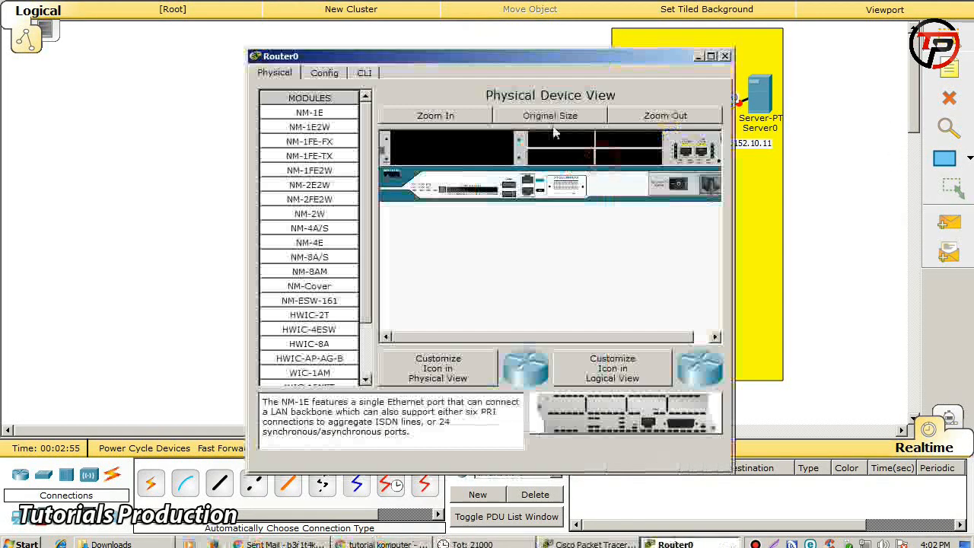
left_click_drag(568, 67, 316, 20)
left_click(114, 25)
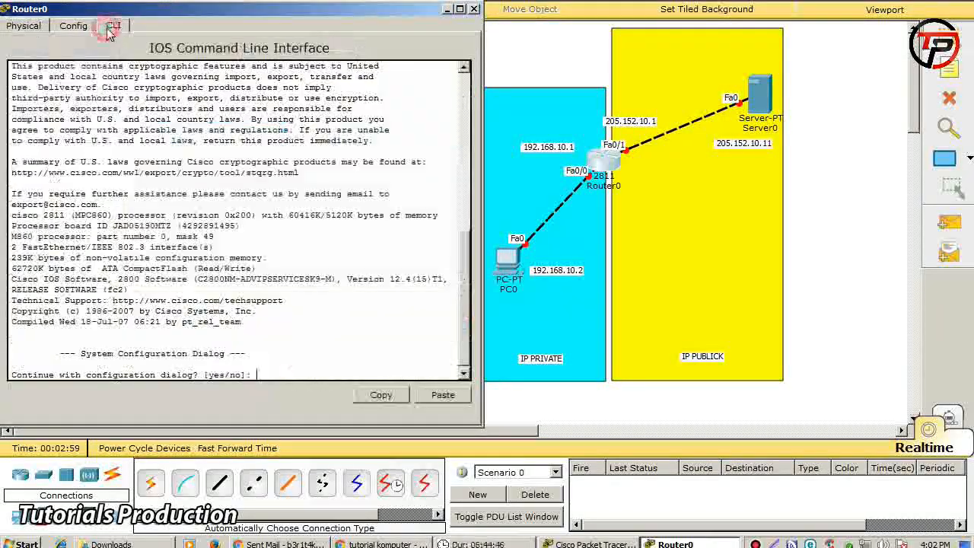
type("no")
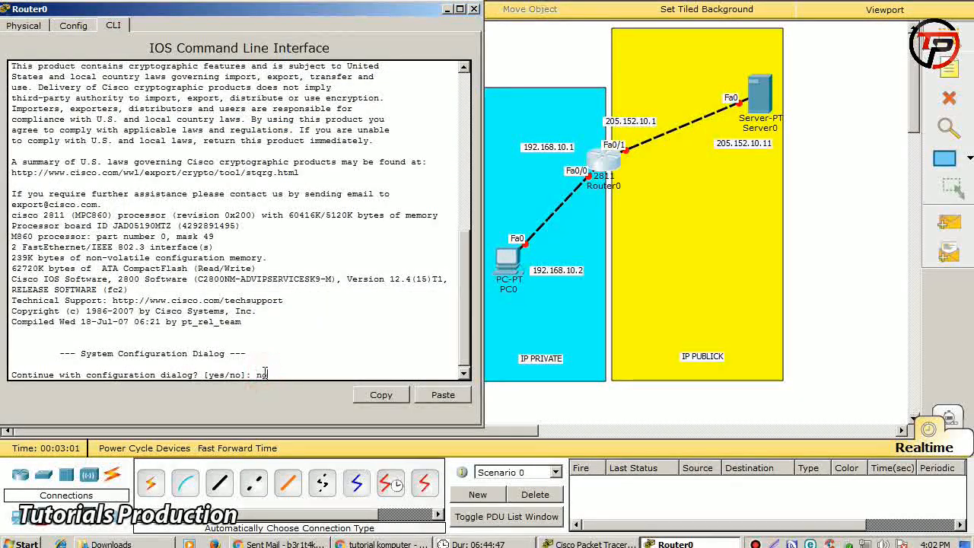
key("Return")
key("Return")
Step: Enter privileged mode with en and global configuration mode with config terminal on Router0
type("en")
key("Return")
type("co")
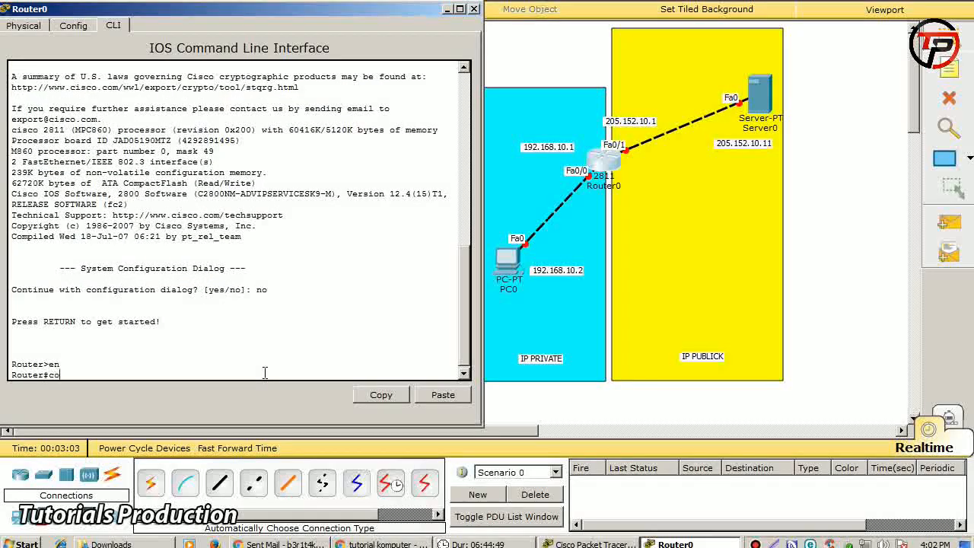
type("nfig t")
key("Tab")
key("Return")
key("Return")
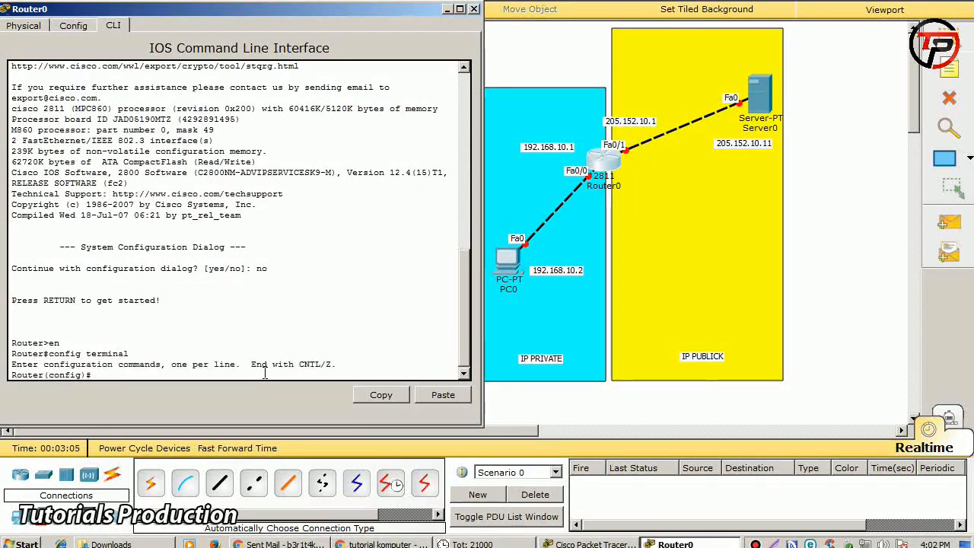
Step: Give Router0's interface fa0/0 the IP address 192.168.10.1 with mask 255.255.255.0 and enable it with no sh
type("i")
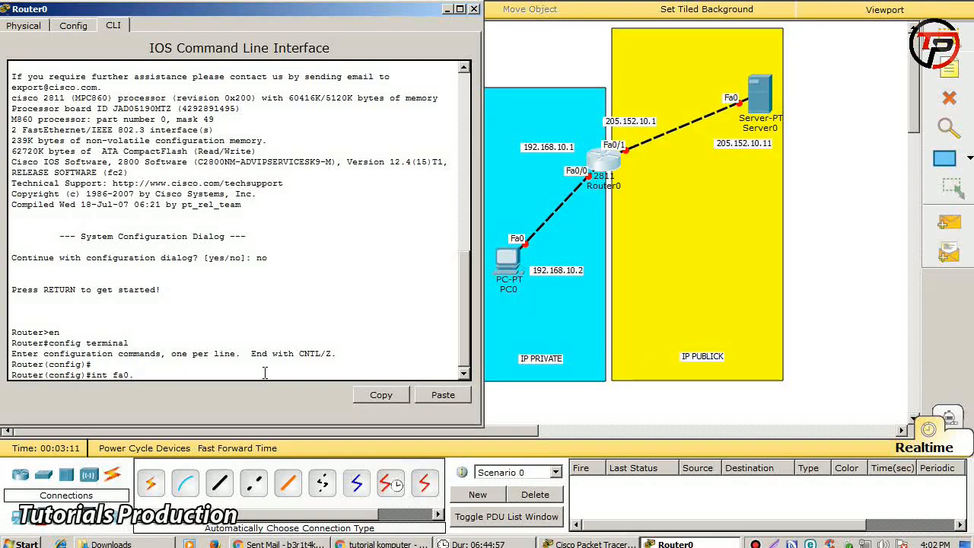
type("nt fa0/0")
key("Return")
type("ip")
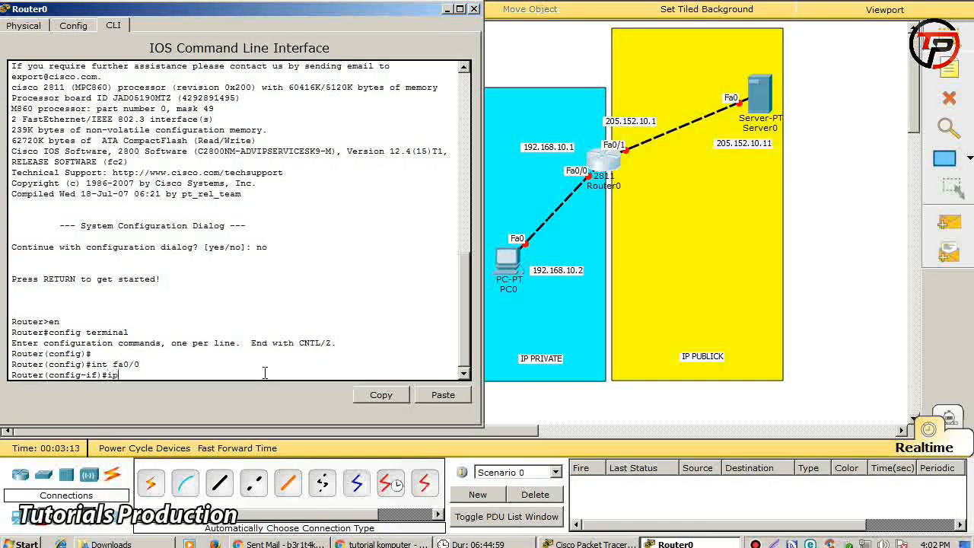
type(" add")
type("192.16")
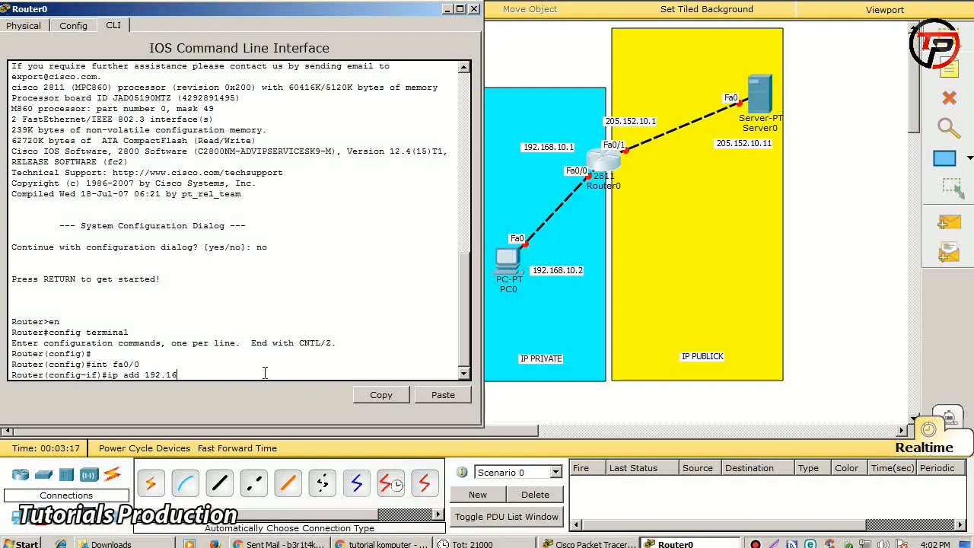
type("8.10.1 255.255.")
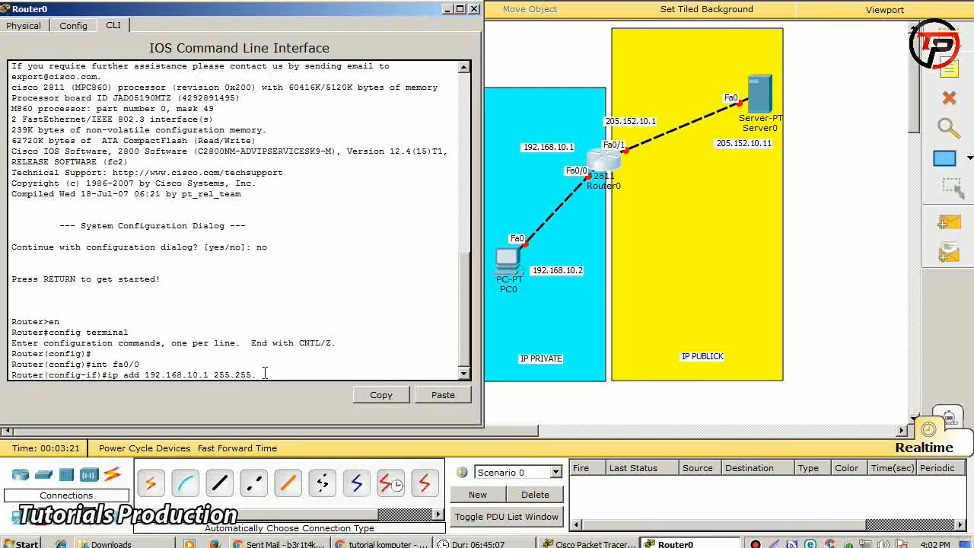
type("2")
type("55.0")
key("Return")
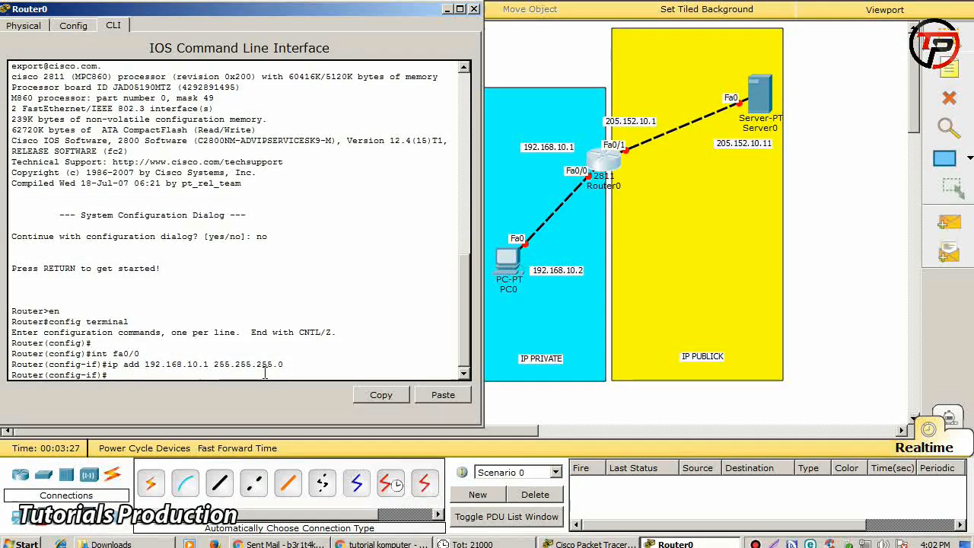
type("no sh")
key("Return")
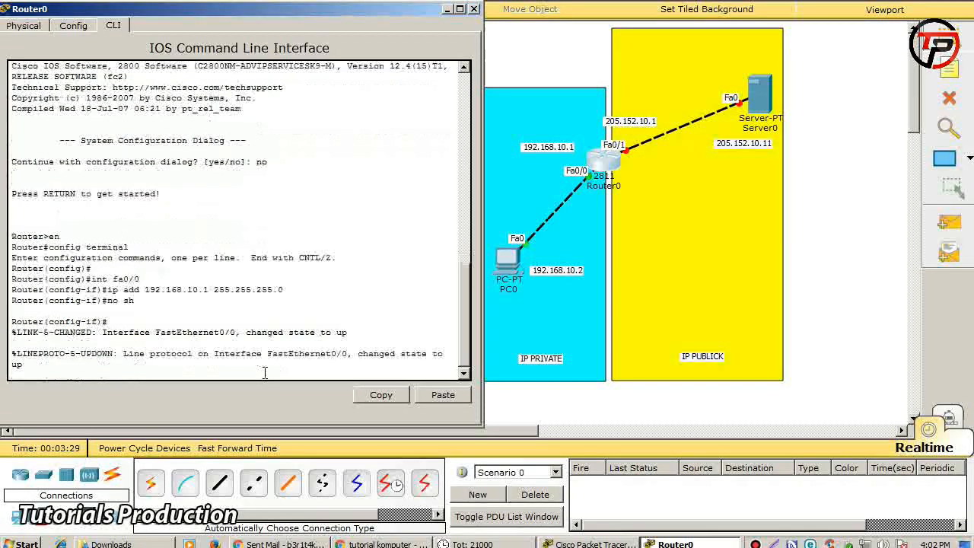
key("Return")
key("Return")
key("Return")
key("Return")
key("Return")
key("Return")
key("Return")
key("Return")
key("Return")
key("Return")
key("Return")
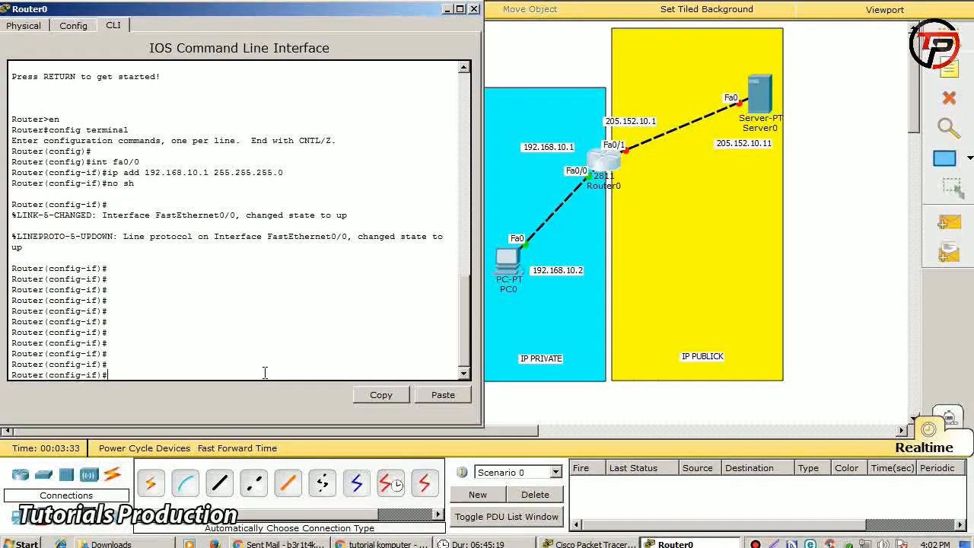
Step: Try to select interface fa1/0, and correct the command to enter configuration of interface fa0/1
type("int fa1/0")
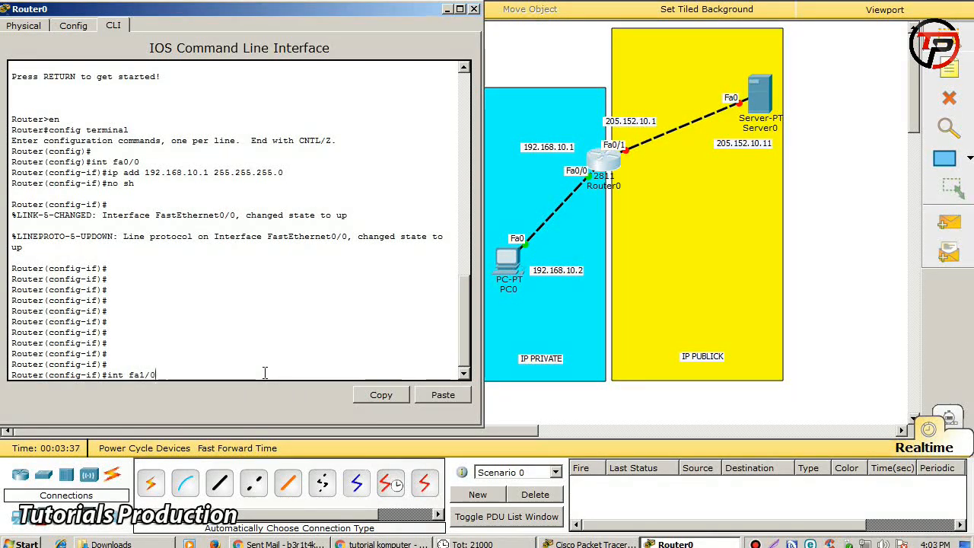
key("Return")
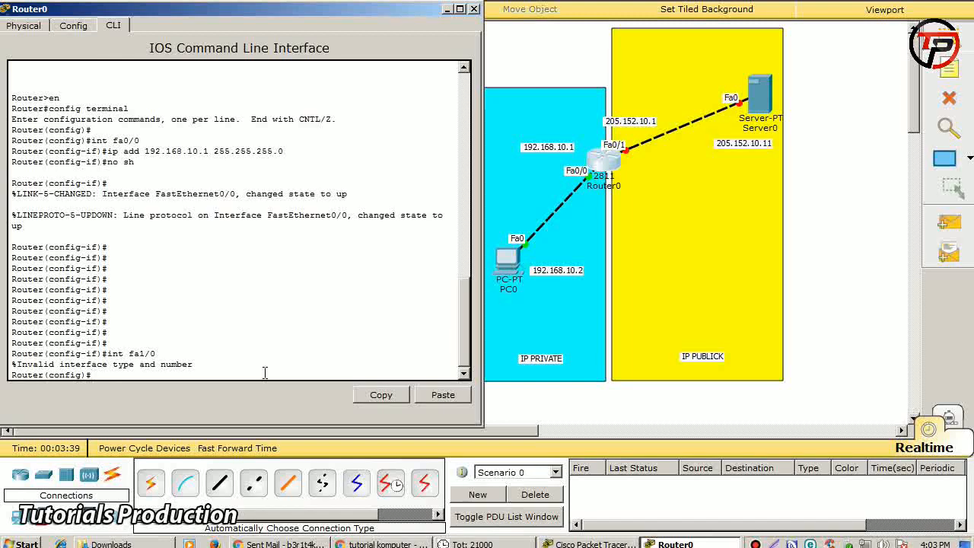
key("Up")
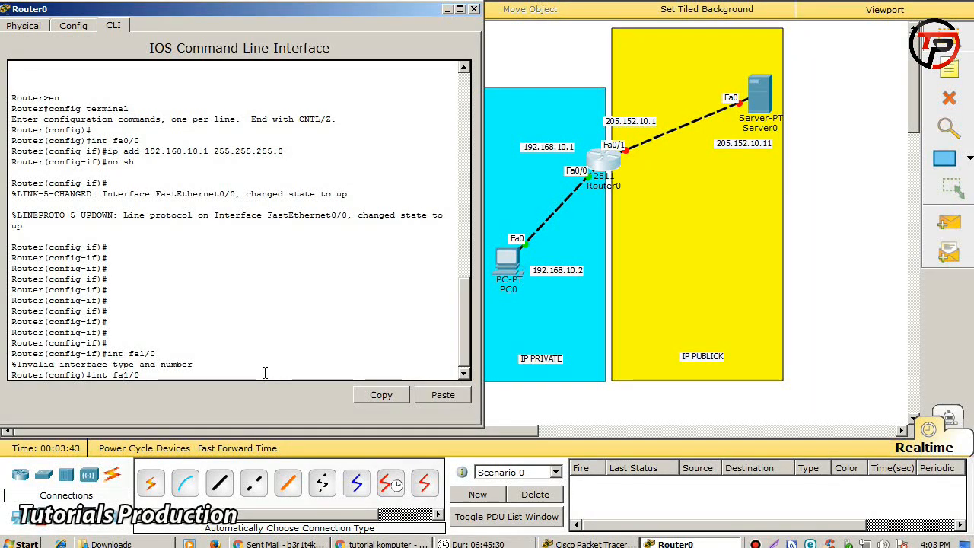
key("Left")
key("Left")
key("BackSpace")
type("0")
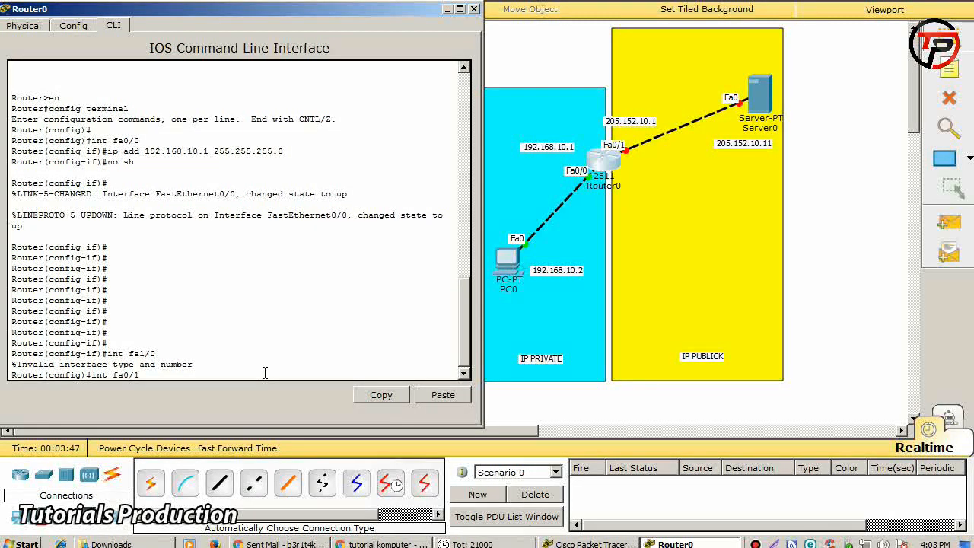
key("Return")
Step: Assign the IP address 205.152.10.1 with subnet mask 255.255.255.0 to interface fa0/1
type("ip add 192")
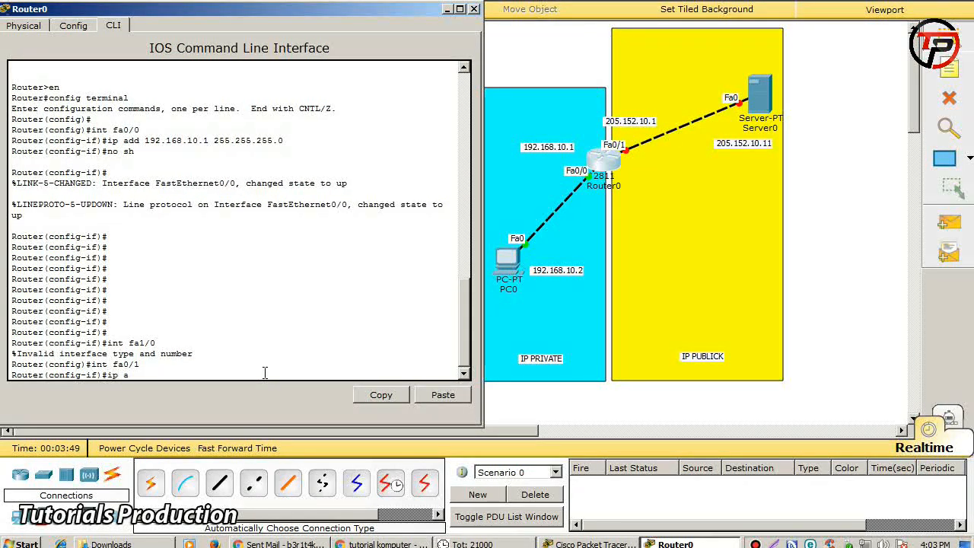
key("BackSpace")
key("BackSpace")
key("BackSpace")
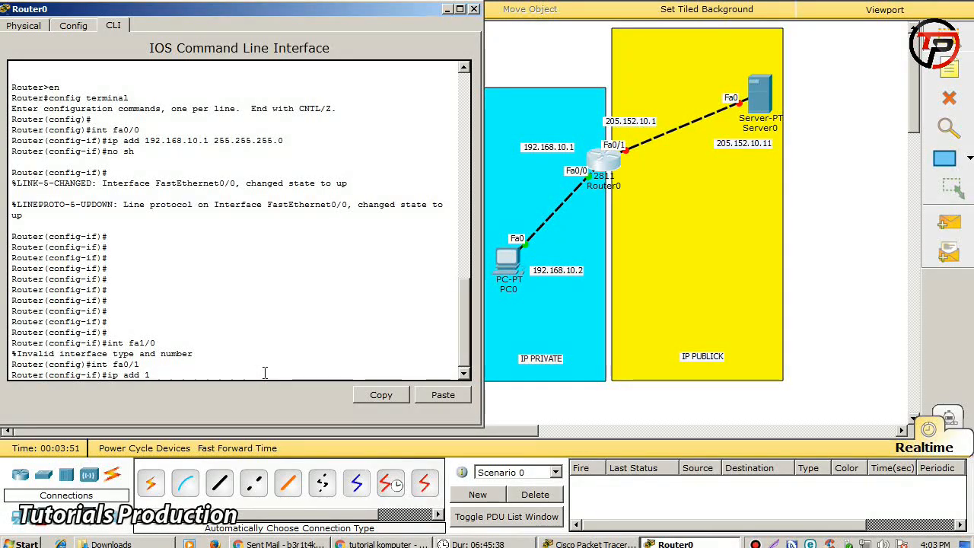
type("205.152")
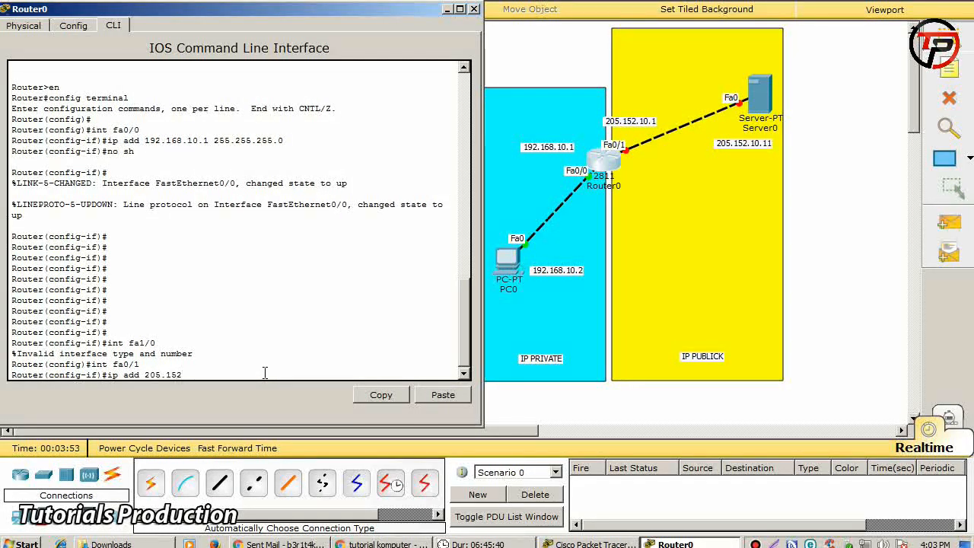
type(".10.1")
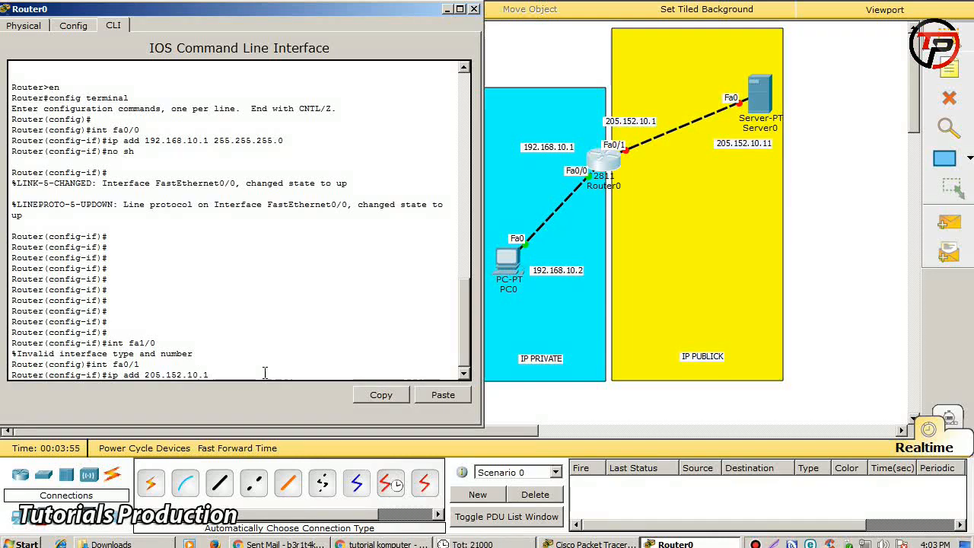
type(" 255.")
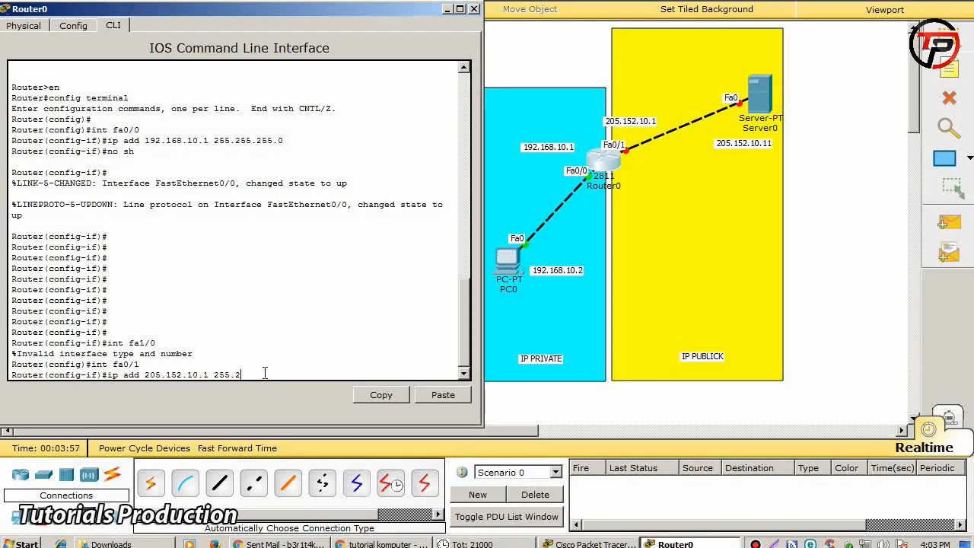
type("255.2")
type("55.0")
key("Return")
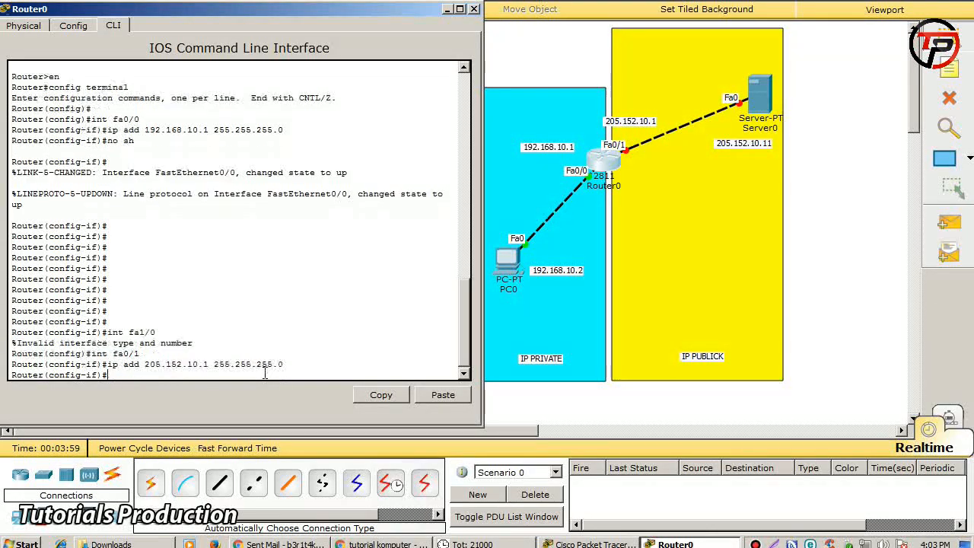
Step: Enable interface fa0/1 with no sh and exit to global configuration mode with ex
type("no sh")
key("Return")
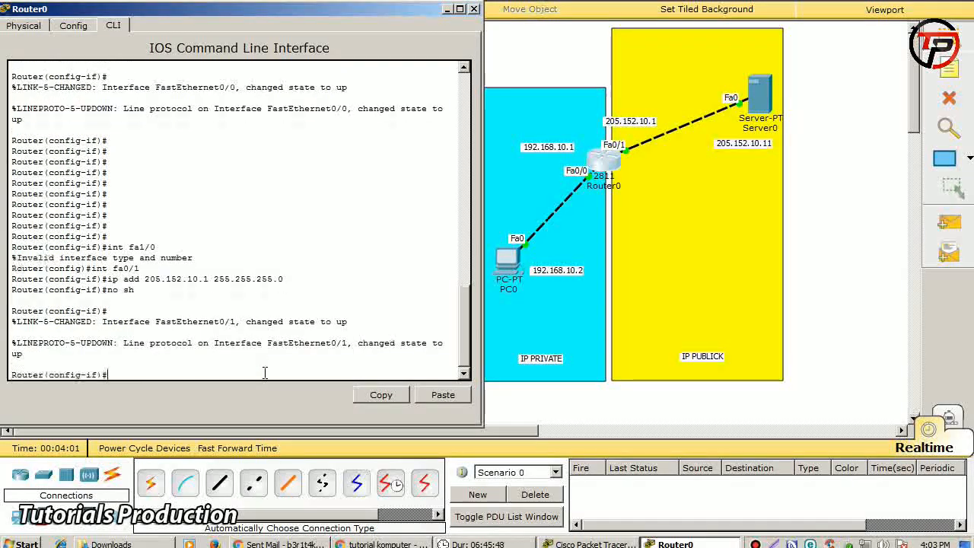
key("Return")
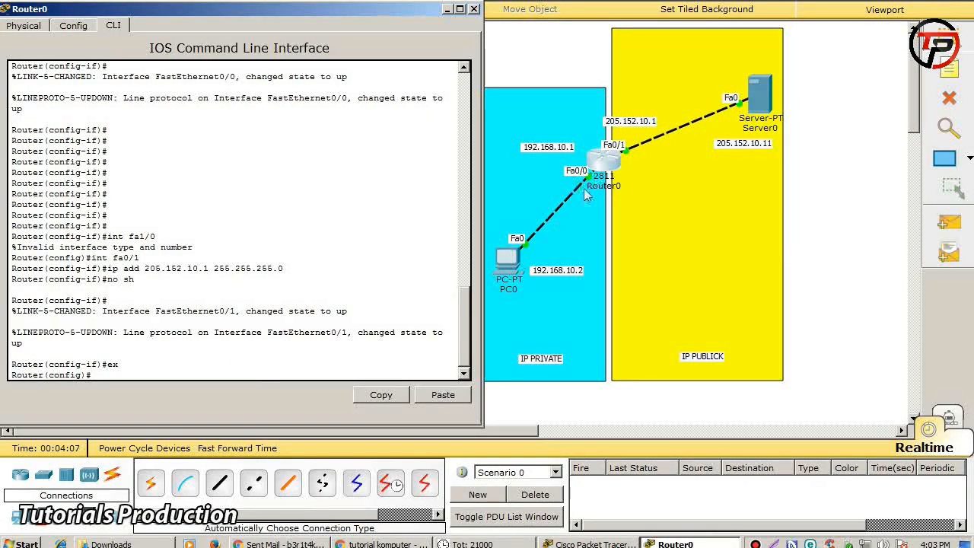
Step: Create a static NAT mapping with ip nat inside source static 192.168.10.2 205.152.10.1
left_click(124, 374)
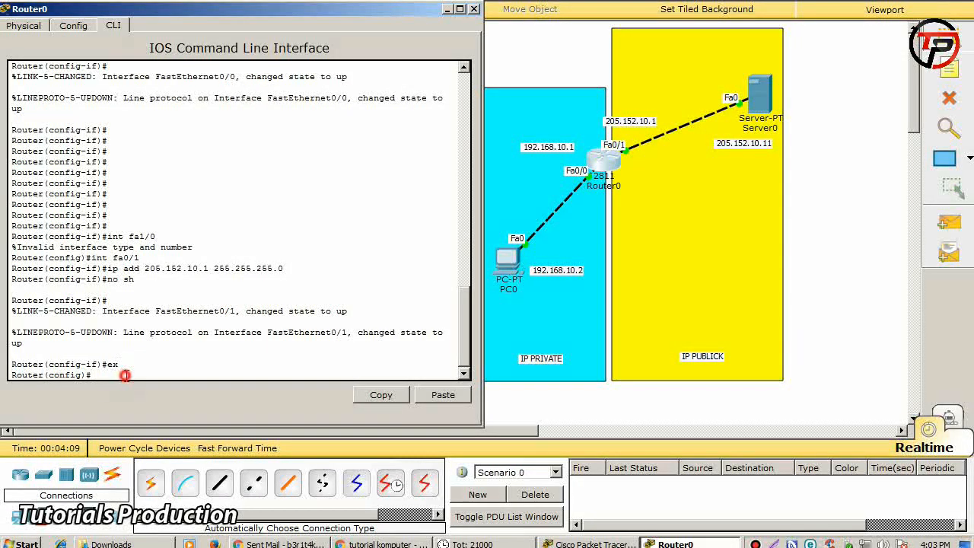
type("ip nat i")
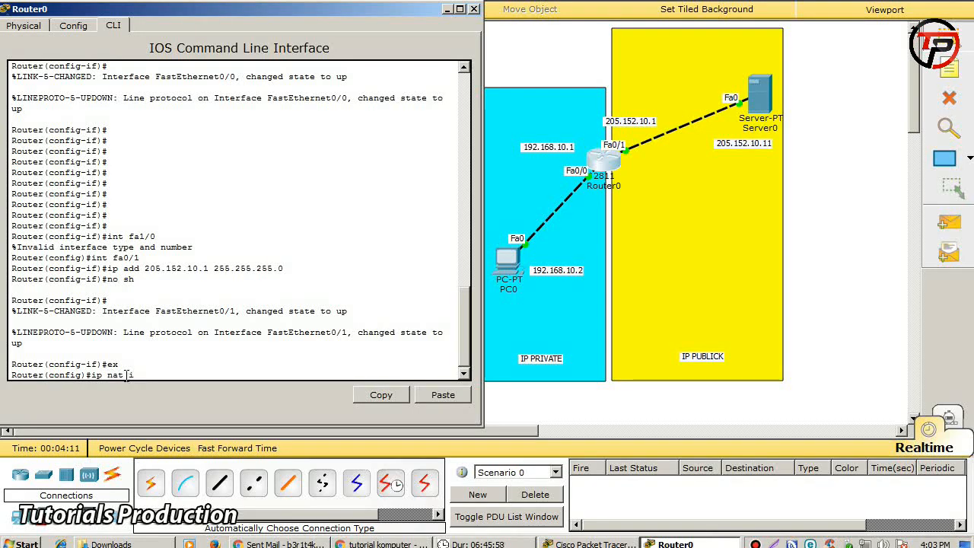
type("nside")
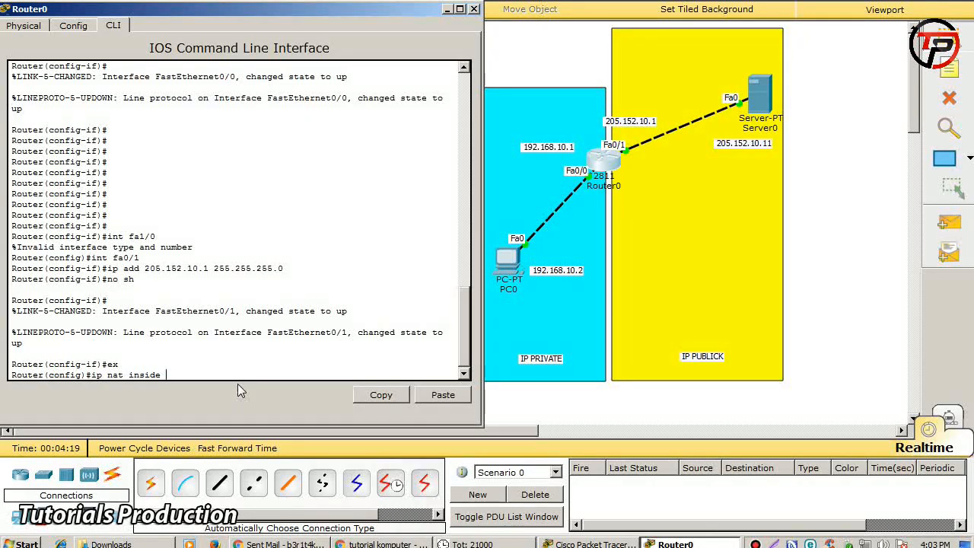
type("source static 192")
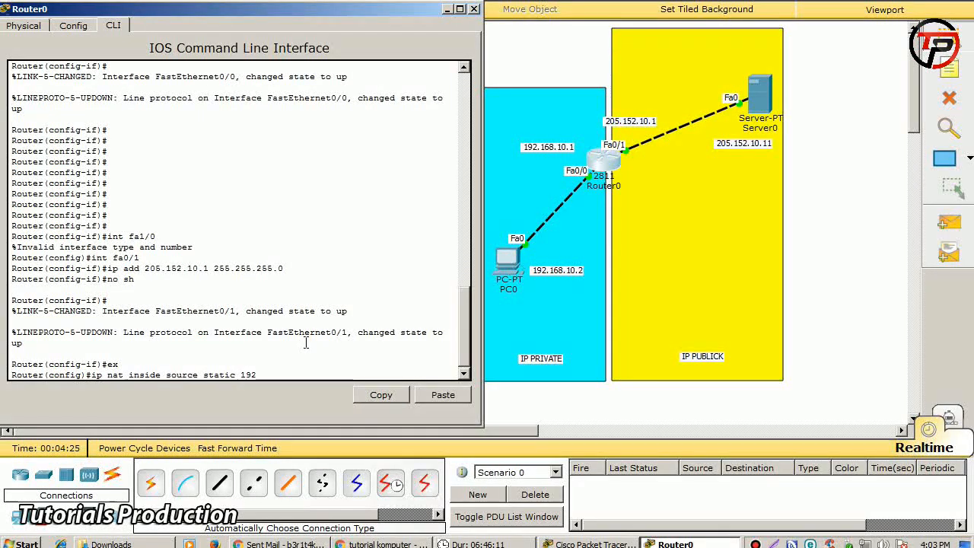
type(".168.")
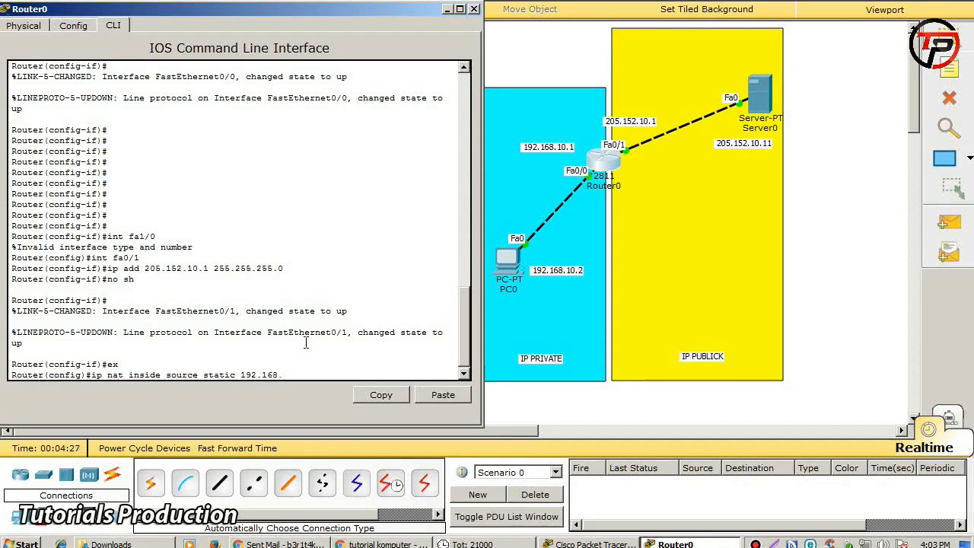
type("10.")
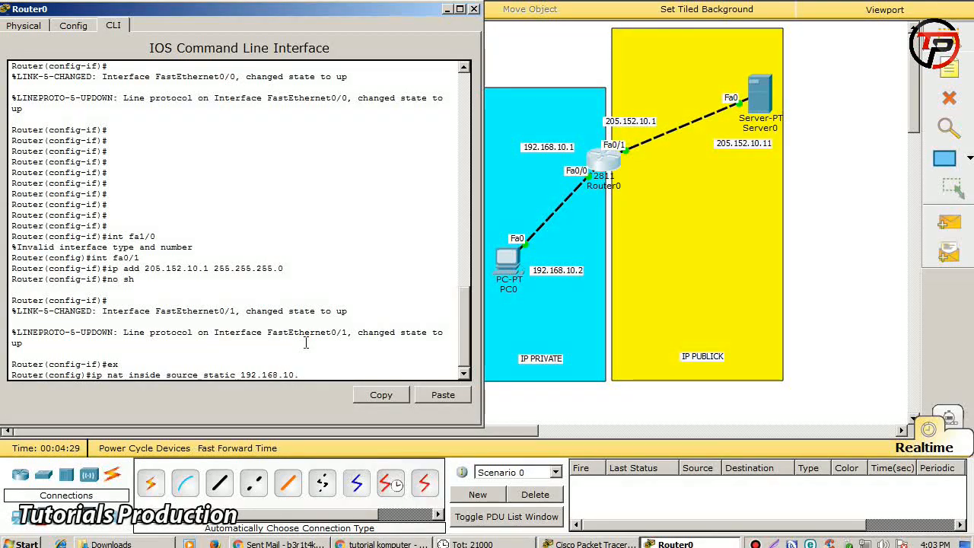
type("2 205.1")
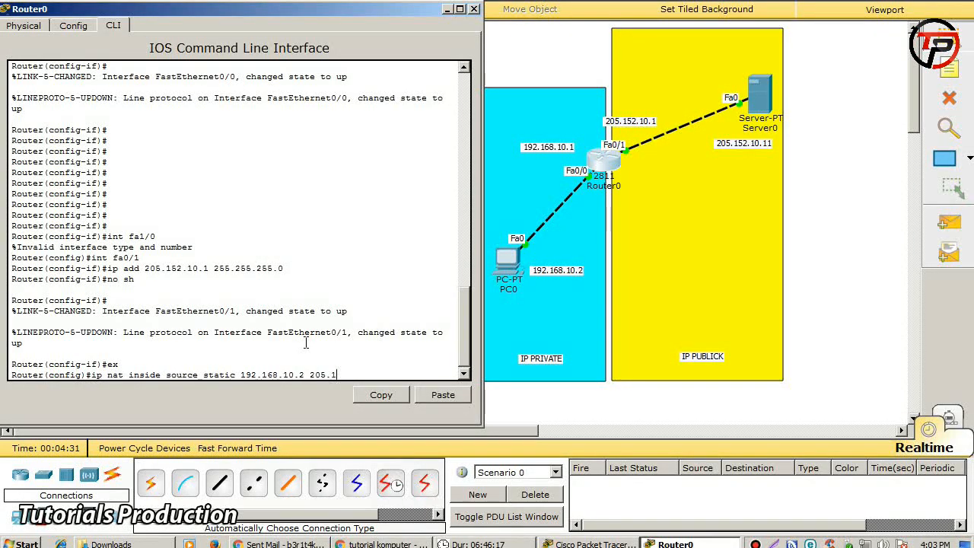
type("52.10.1")
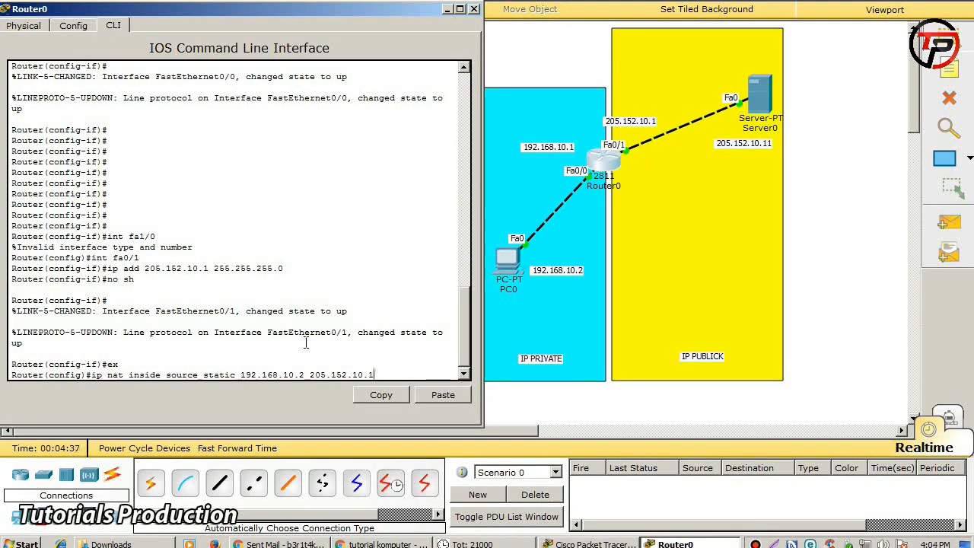
key("Return")
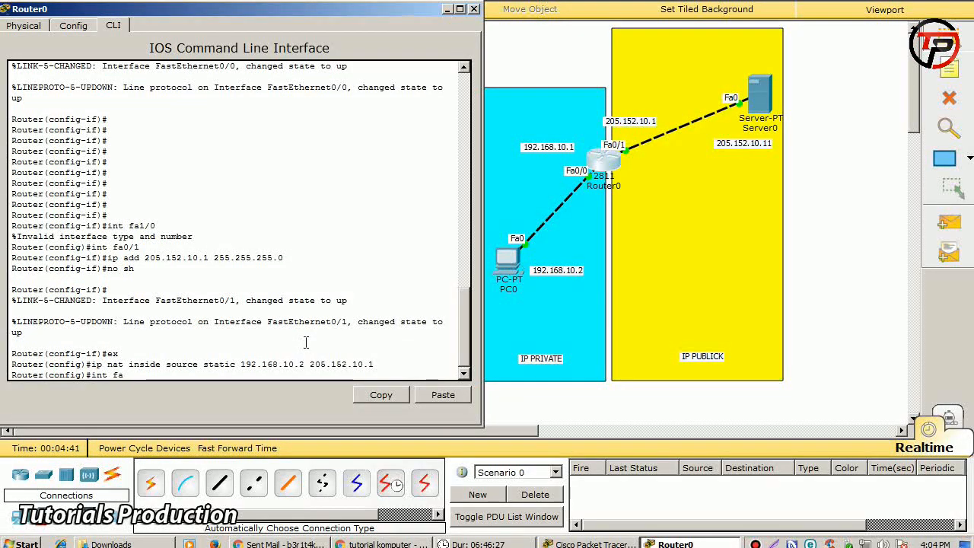
Step: Set interface fa0/0 as the NAT inside interface with ip nat inside and exit its configuration with ex
key("BackSpace")
key("BackSpace")
type("0/0")
key("Return")
type("ip")
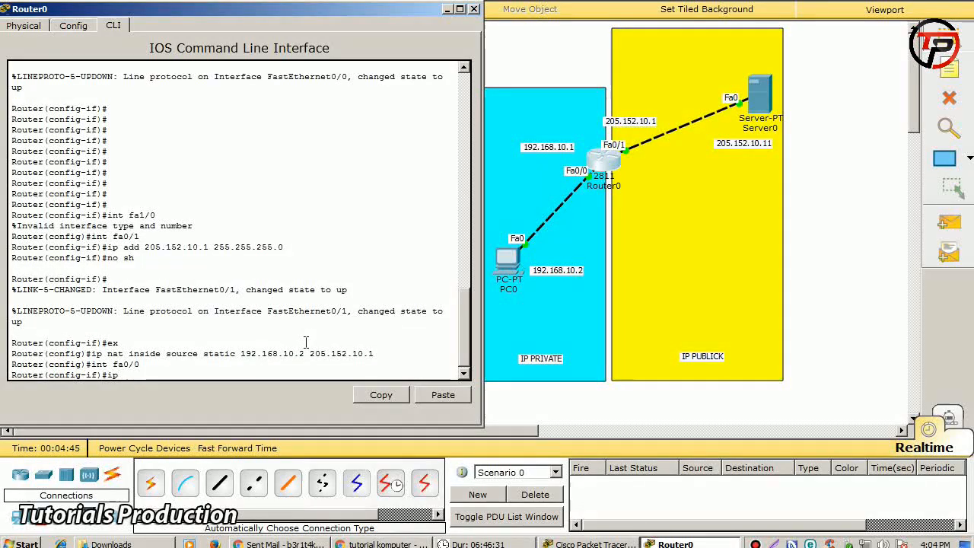
type(" nat inside")
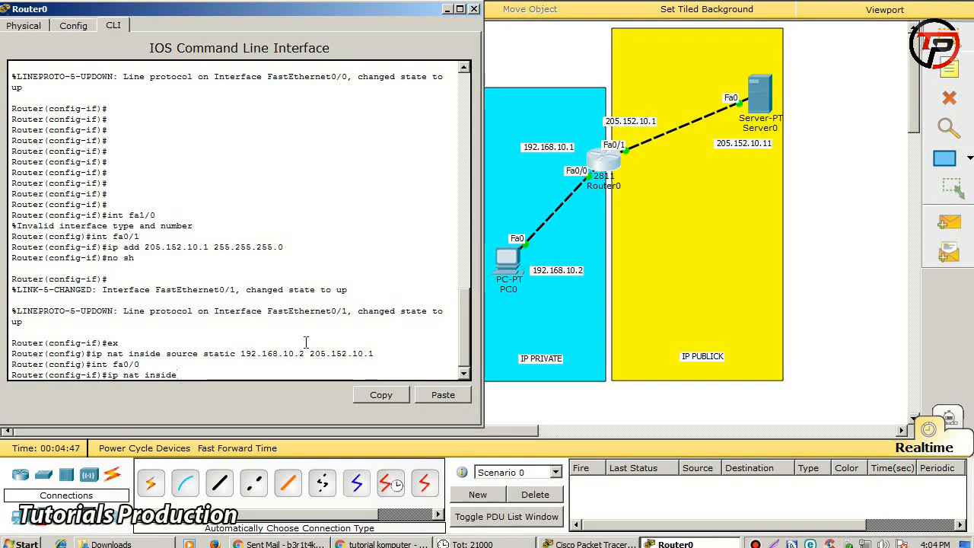
key("Return")
type("no s")
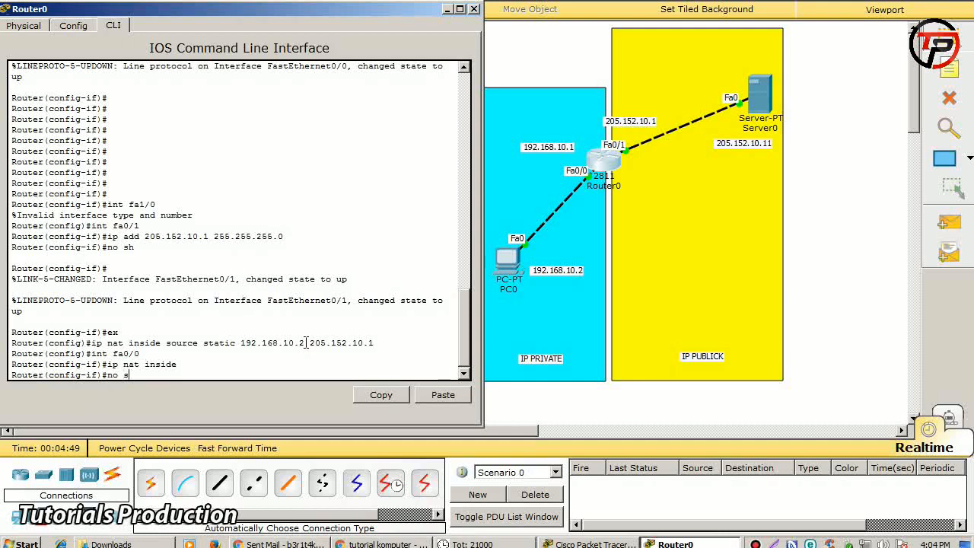
type("h")
type("ex")
key("Return")
Step: Set interface fa0/1 as the NAT outside interface with ip nat outside and exit its configuration with ex
type("int ")
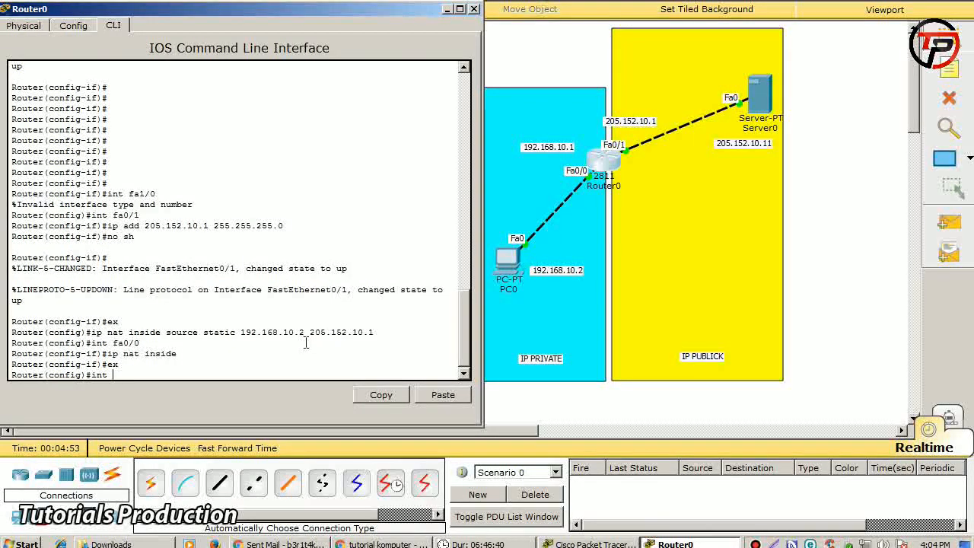
type("fa00/1")
key("Return")
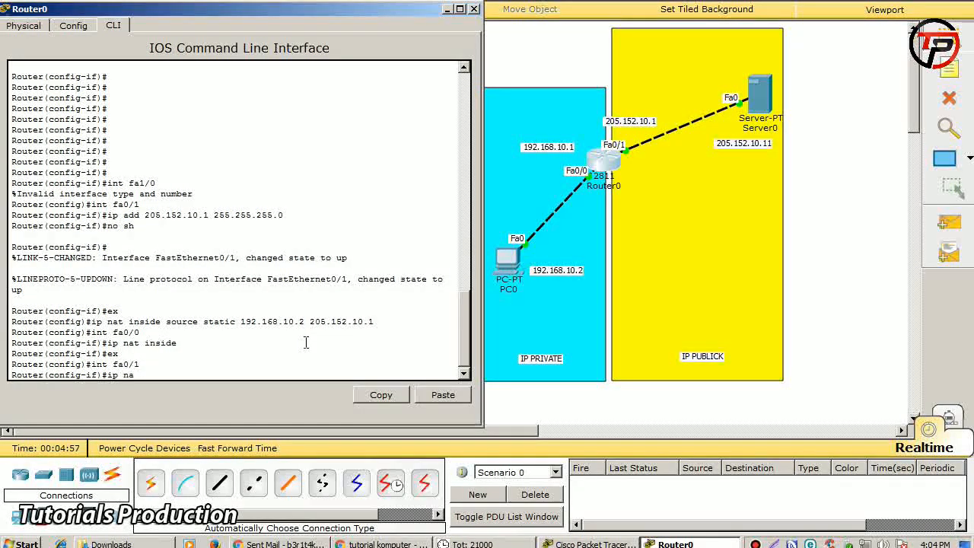
type("ip nat outside")
key("Return")
type("er(config-if)#e")
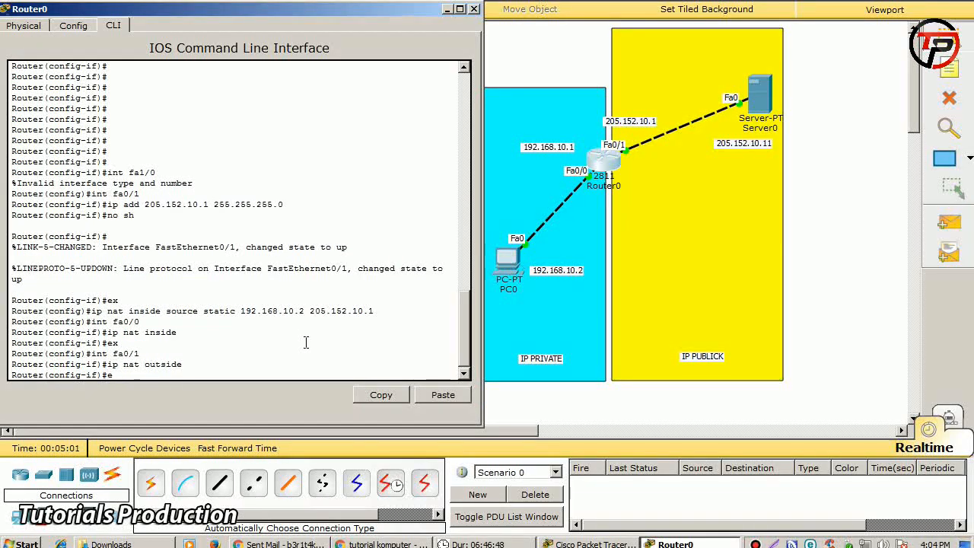
type("x")
key("Return")
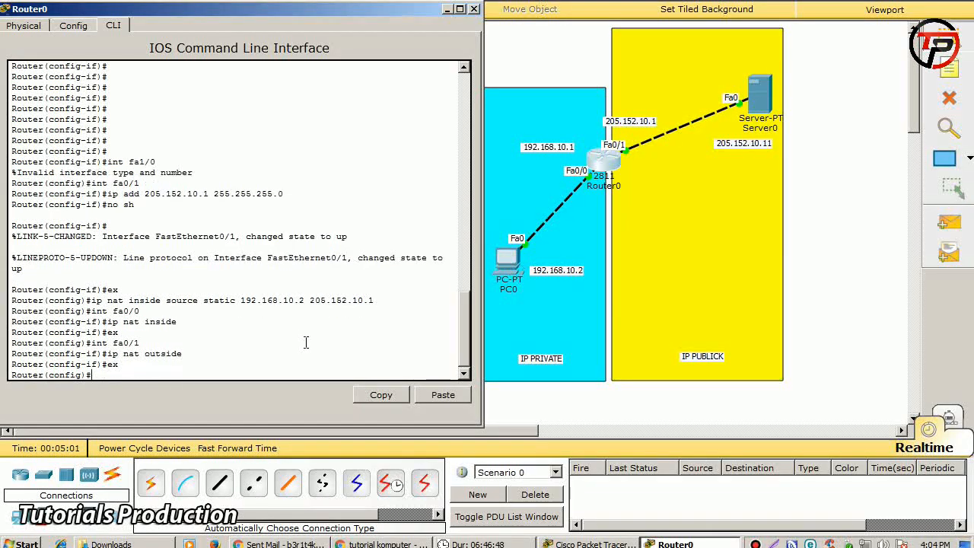
Step: Close the router's configuration window and ping 205.152.10.1 from PC0's command prompt
left_click(474, 9)
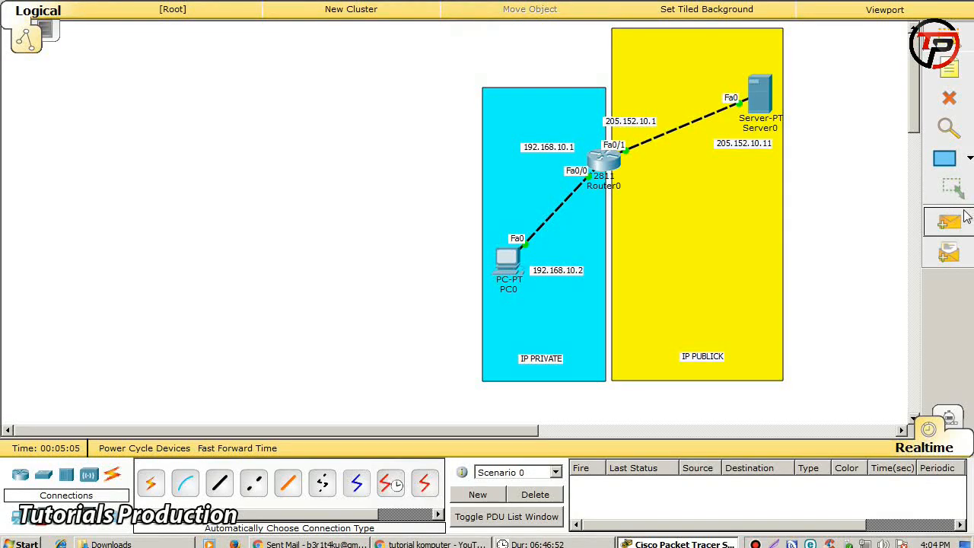
left_click(518, 275)
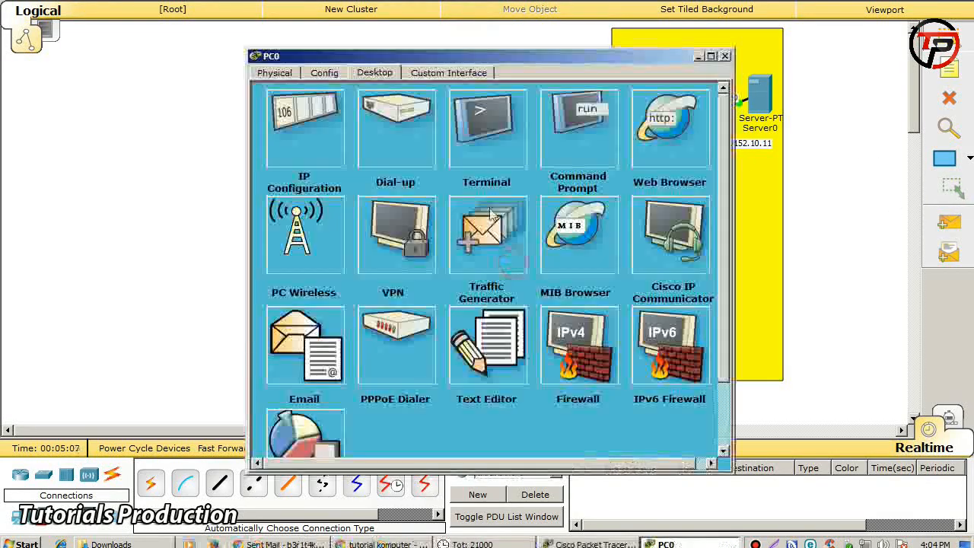
left_click_drag(497, 55, 252, 13)
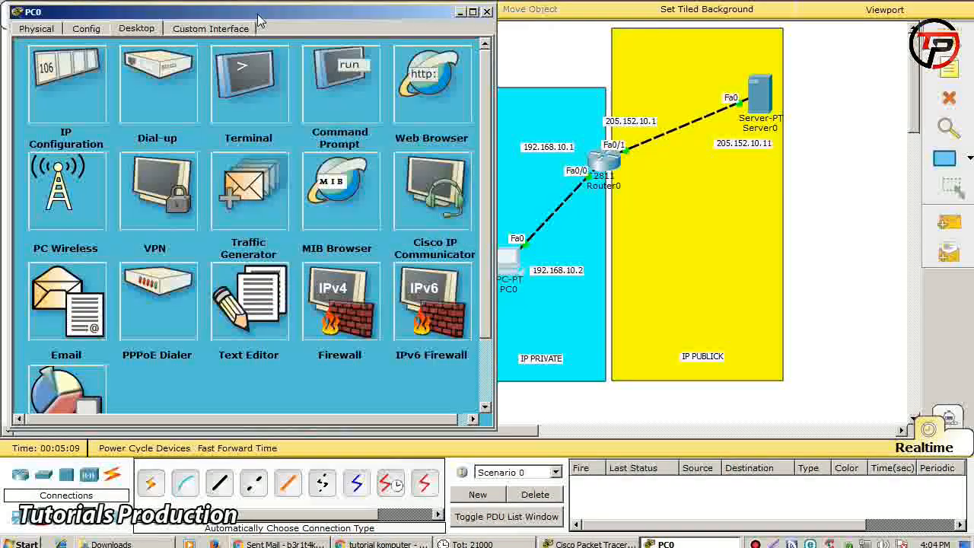
left_click(311, 90)
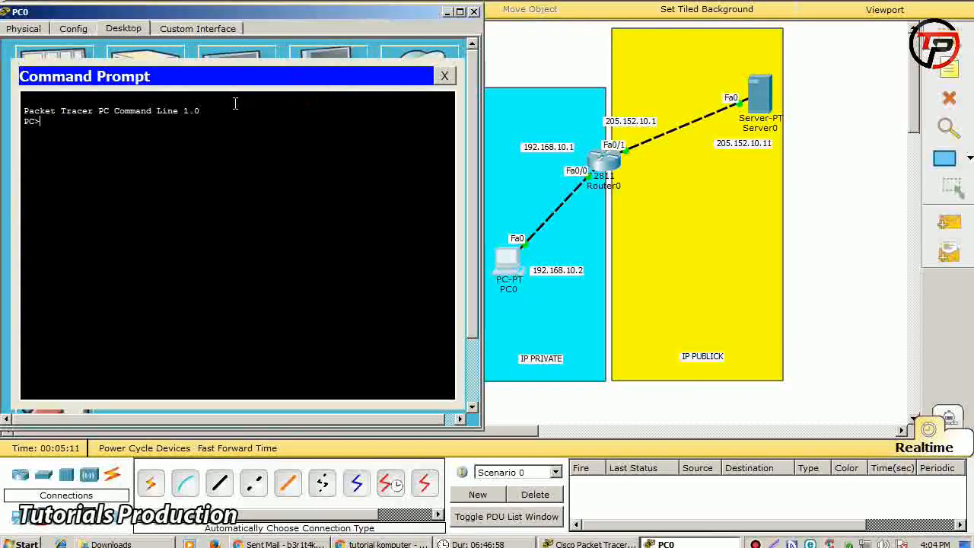
type("ping ")
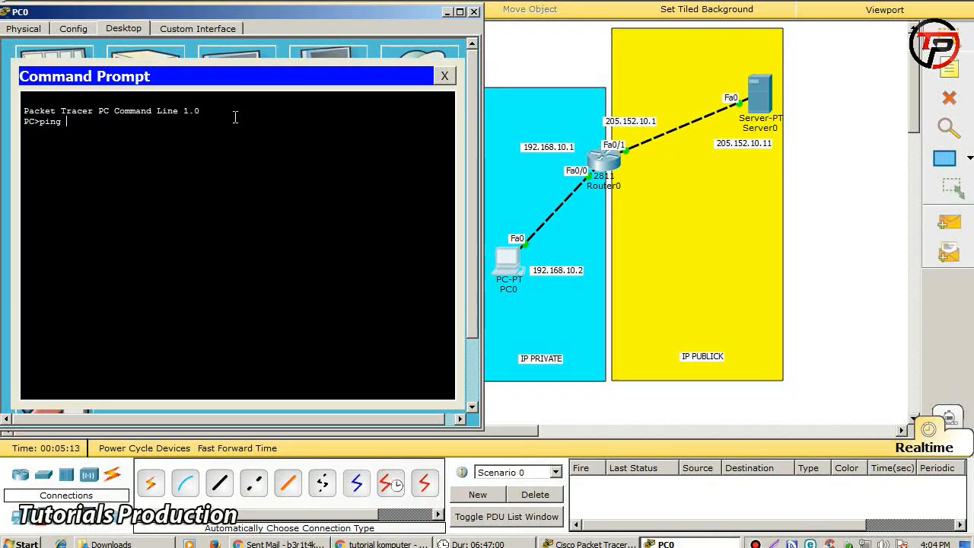
type("205.152.10")
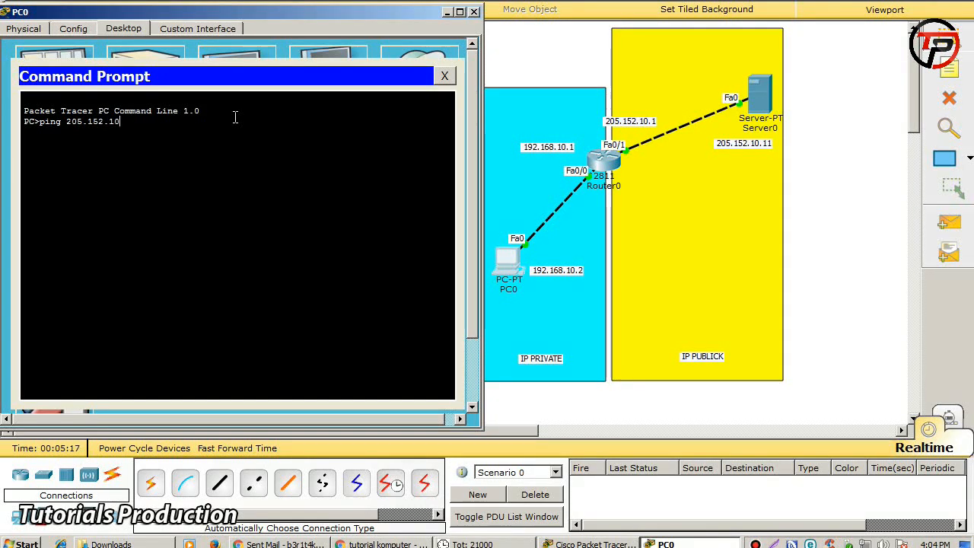
type(".1")
key("Return")
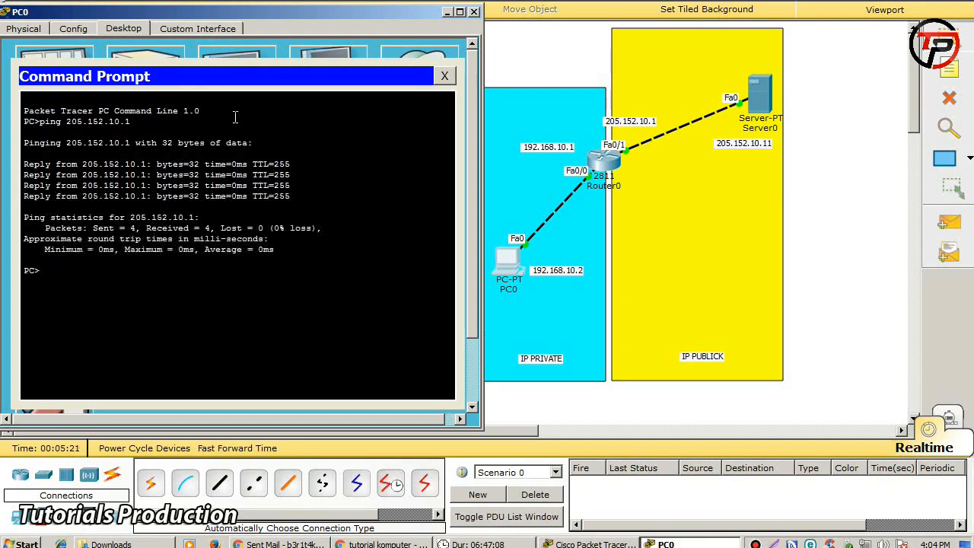
Step: Ping the server at 205.152.10.11 twice from PC0's command prompt and close the PC0 window
key("Up")
key("Return")
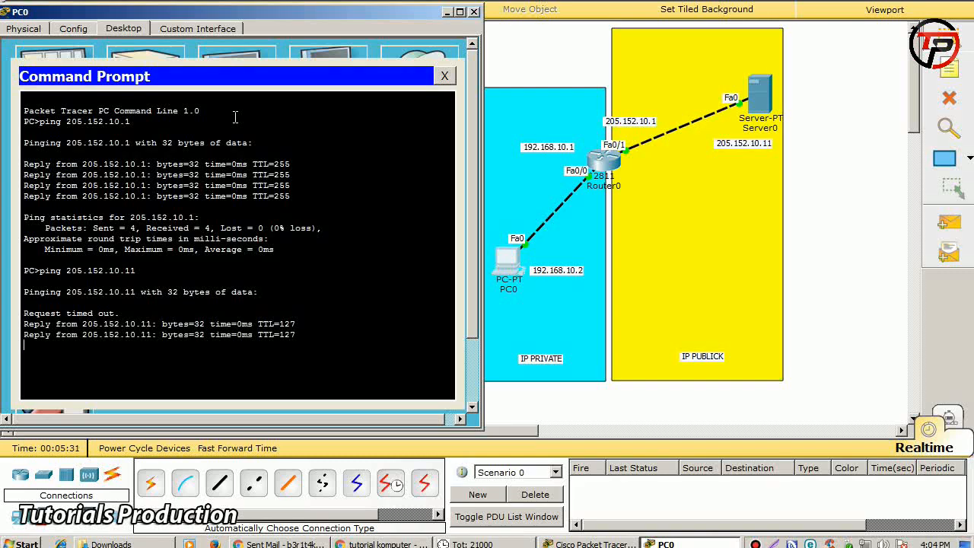
key("Up")
key("Return")
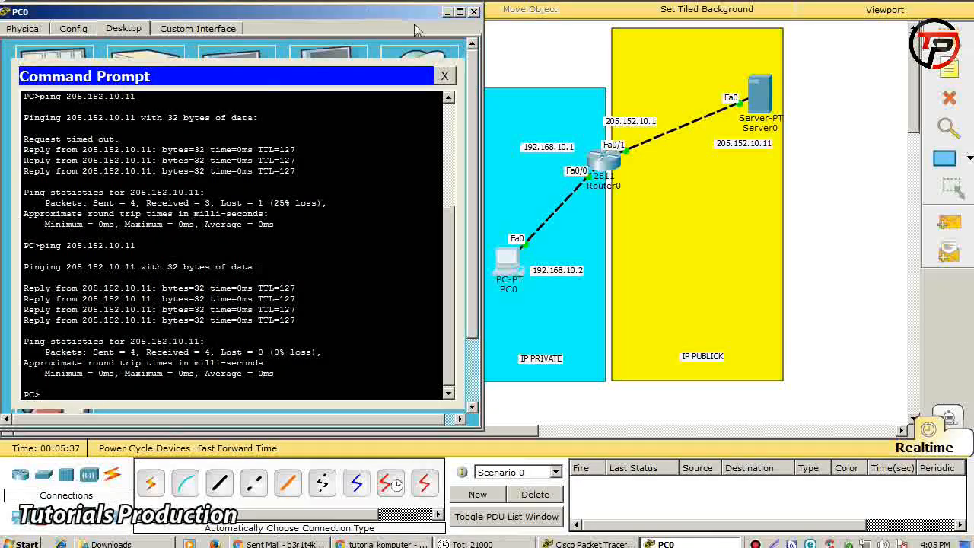
left_click(474, 12)
Step: Open Server0's command prompt and ping the router's private-side address 192.168.10.1
left_click(761, 97)
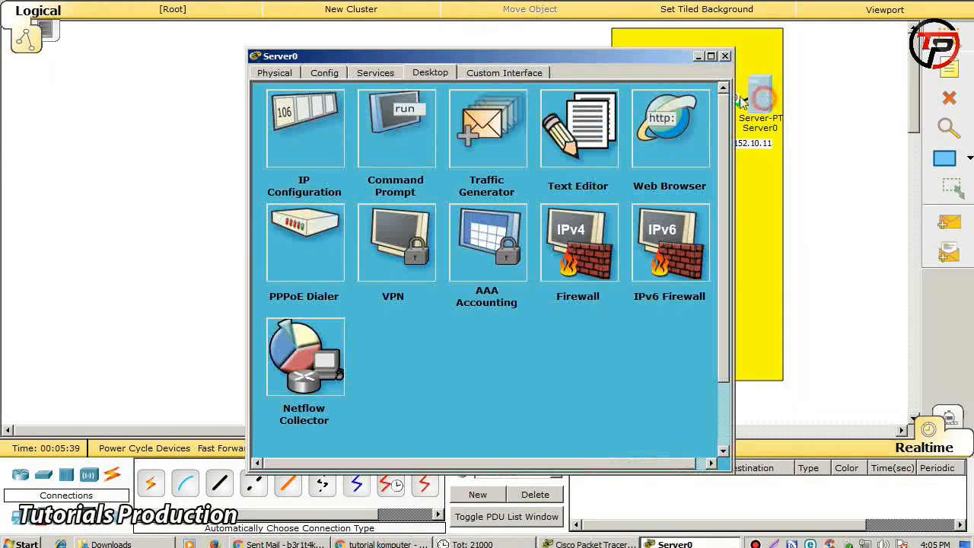
left_click_drag(651, 63, 379, 25)
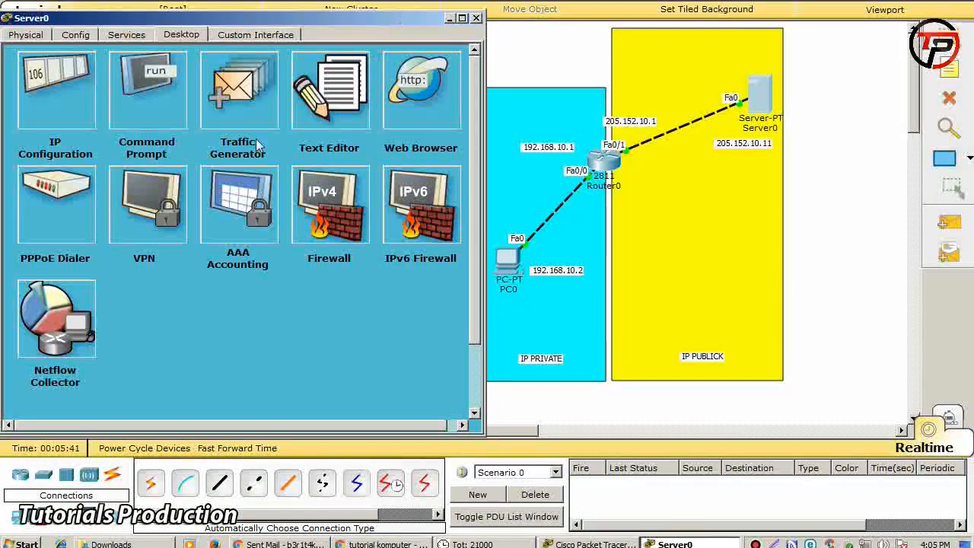
left_click(163, 96)
type("p")
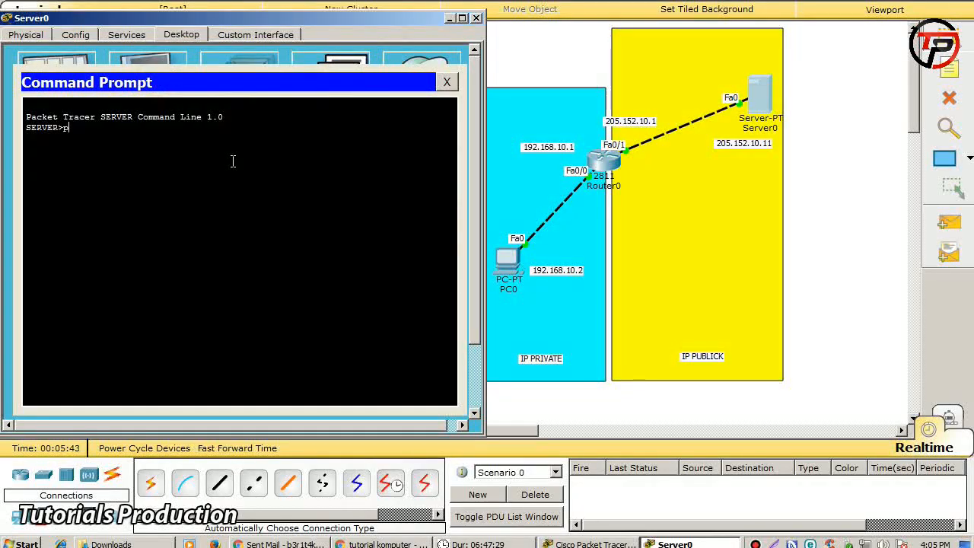
type("in g192.168.10")
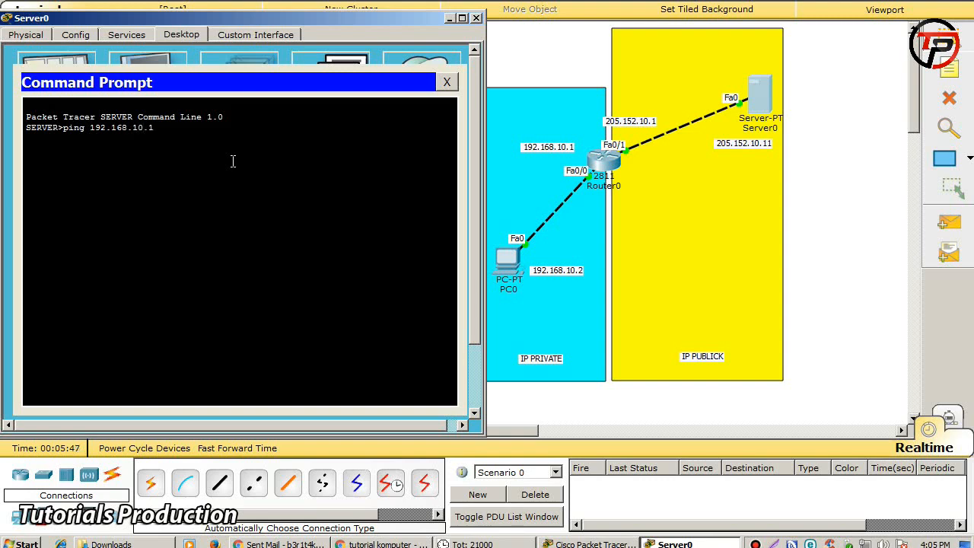
type(".1")
key("Return")
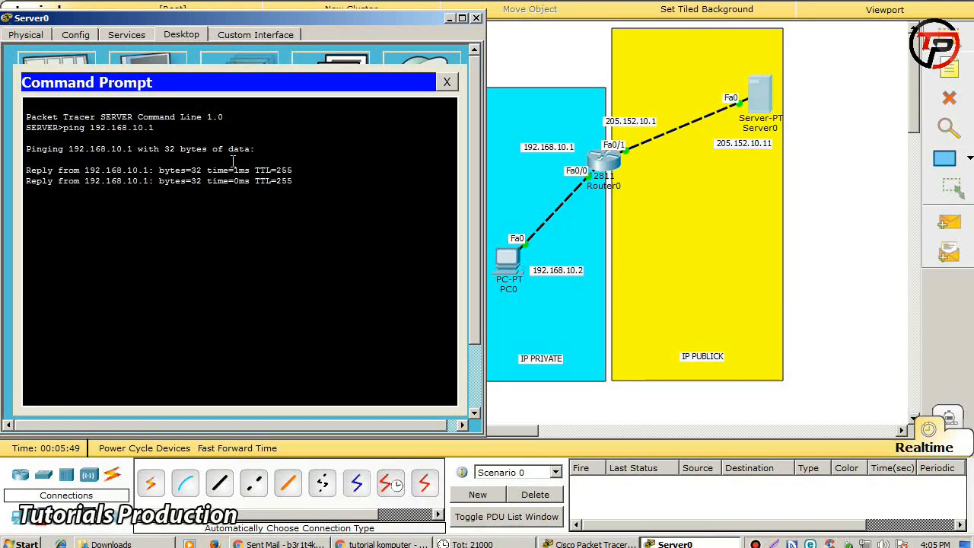
Step: Ping PC0 at 192.168.10.2 from Server0's command prompt and close the Server0 window
key("Up")
key("BackSpace")
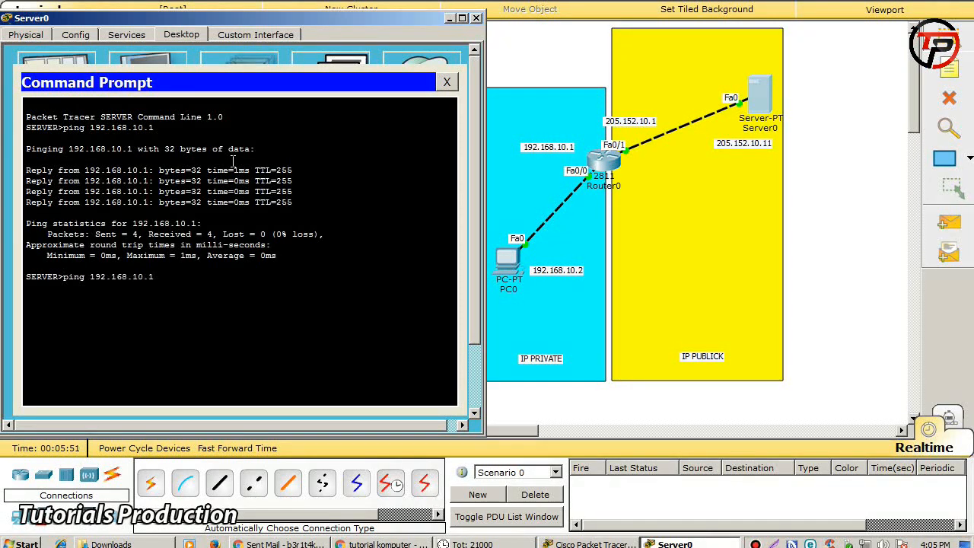
key("Return")
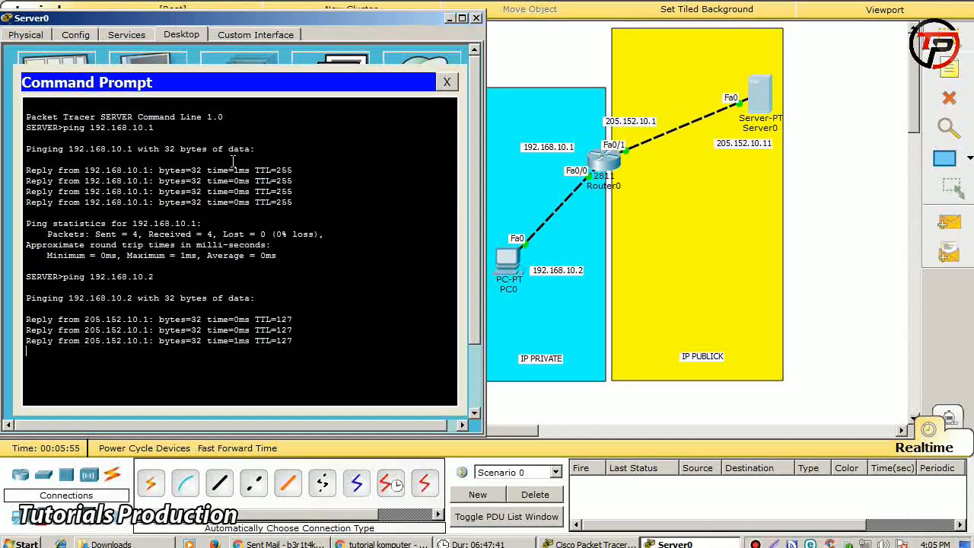
left_click(480, 19)
Step: Send a simple PDU from Server0 to PC0 and select its entry in the PDU list
left_click(950, 223)
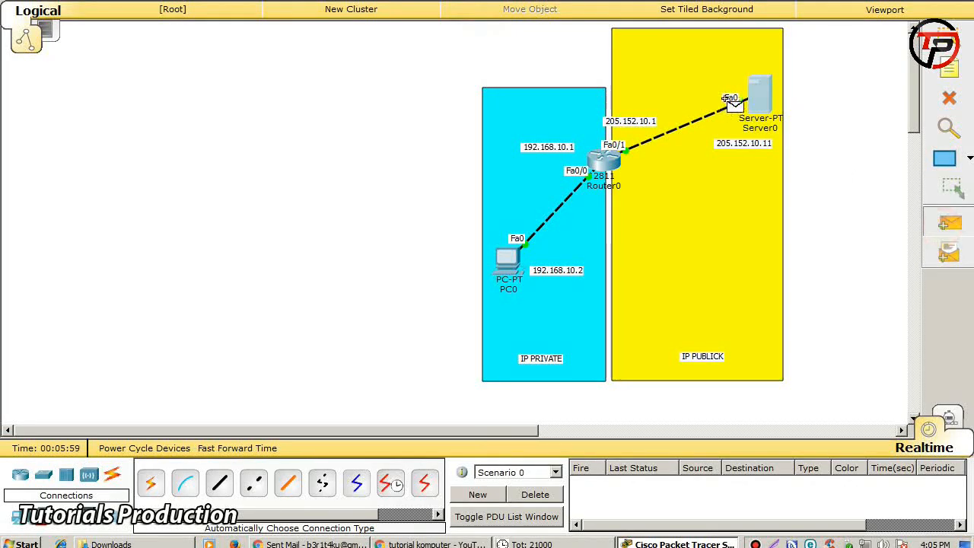
left_click(758, 95)
left_click(507, 263)
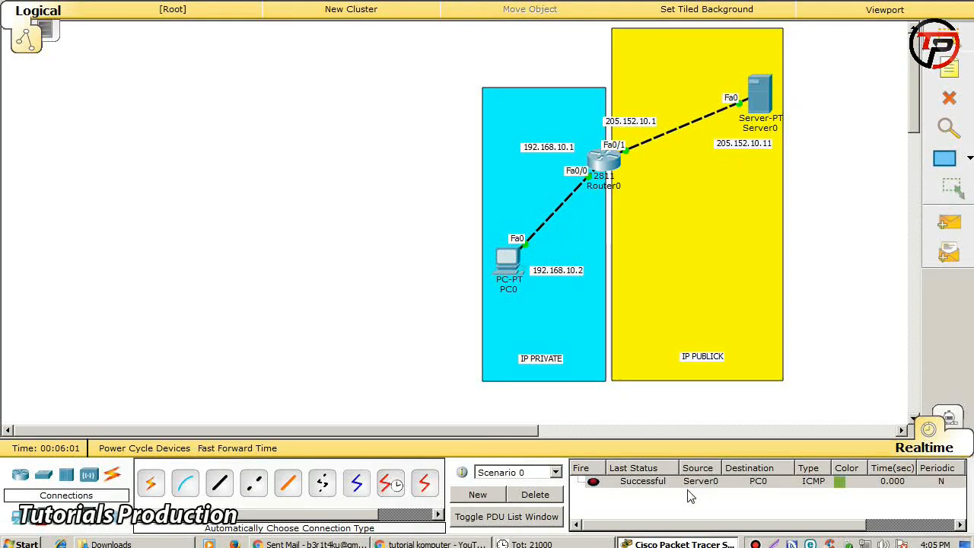
left_click(644, 483)
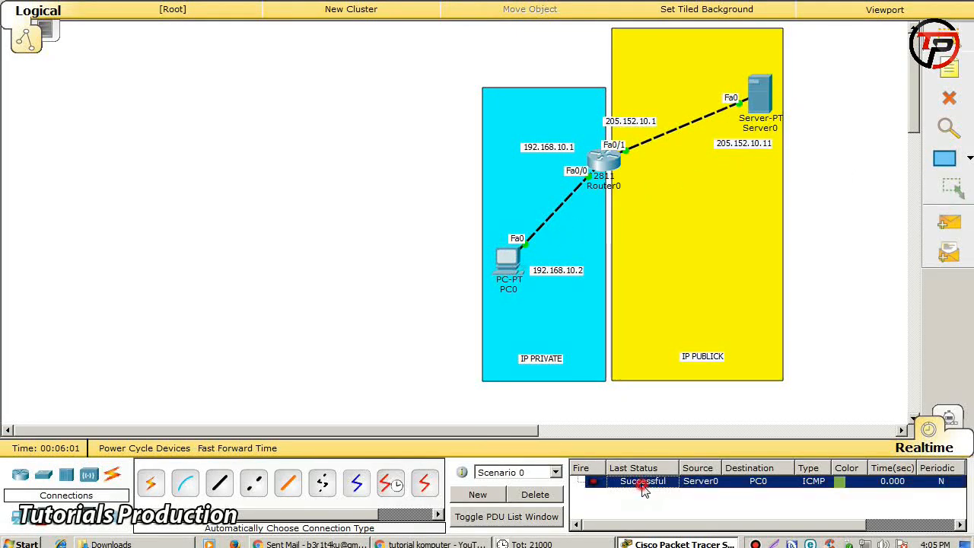
Step: Switch to Simulation mode and run Auto Capture / Play, moving the simulation panel clear of the topology
left_click(950, 419)
left_click(765, 266)
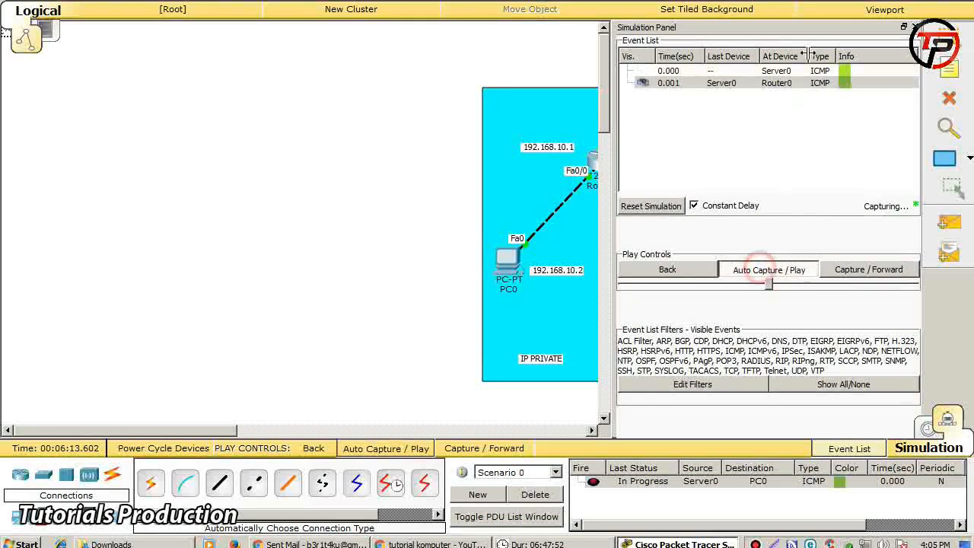
left_click_drag(883, 28, 279, 16)
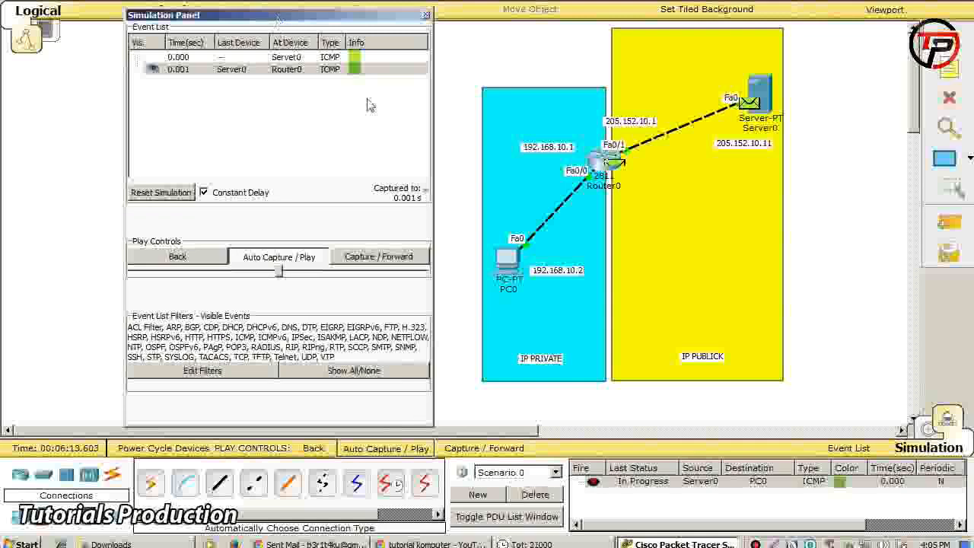
Step: Examine the inbound Layer 3 processing in the PDU information for the ICMP event at Router0
left_click(354, 69)
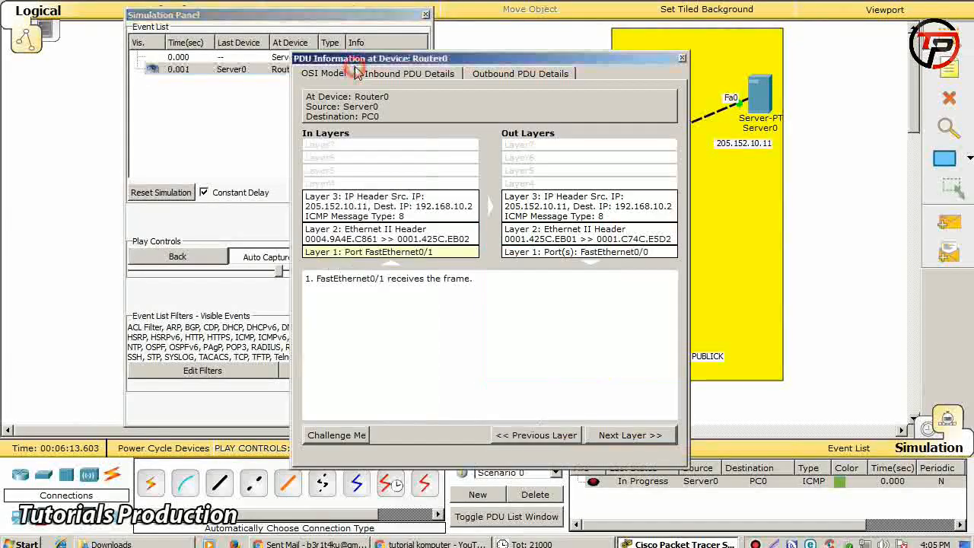
left_click_drag(355, 59, 207, 105)
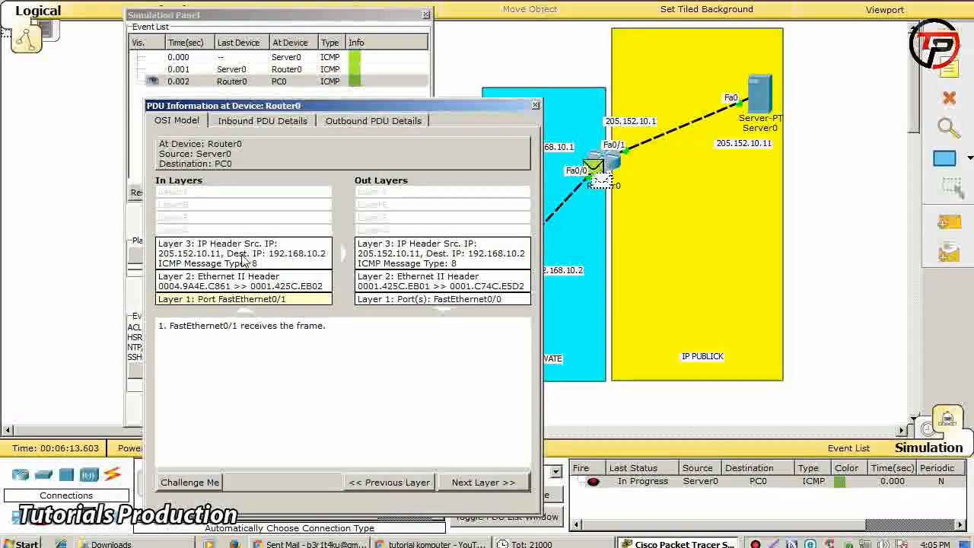
left_click(207, 263)
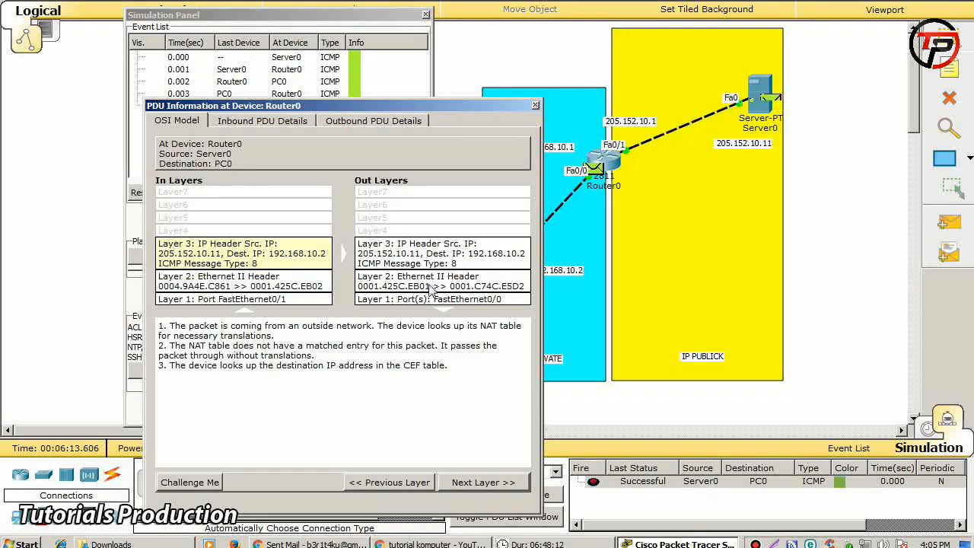
left_click(536, 106)
Step: Close the simulation panel and return to Realtime mode, selecting the Server0-to-PC0 PDU entry to check its status
left_click(426, 14)
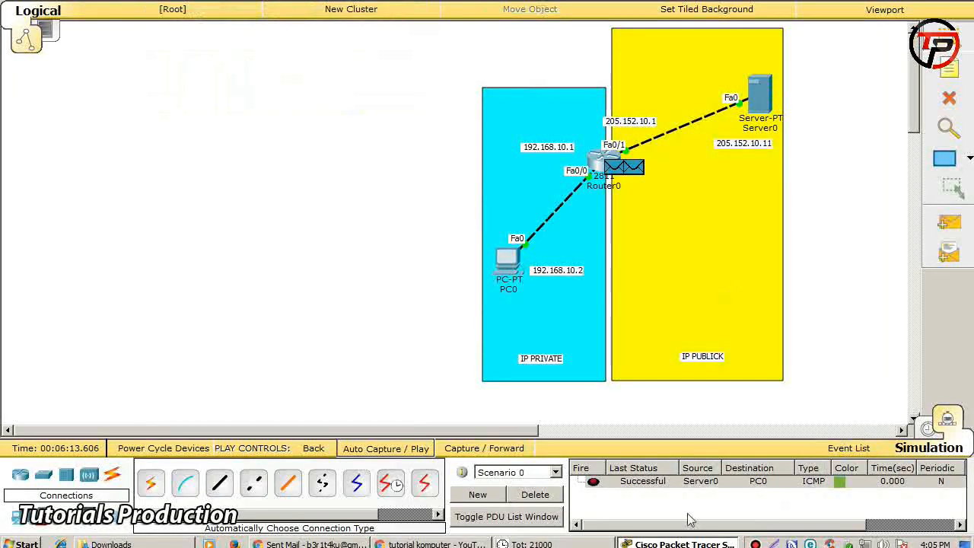
left_click(637, 483)
left_click(928, 428)
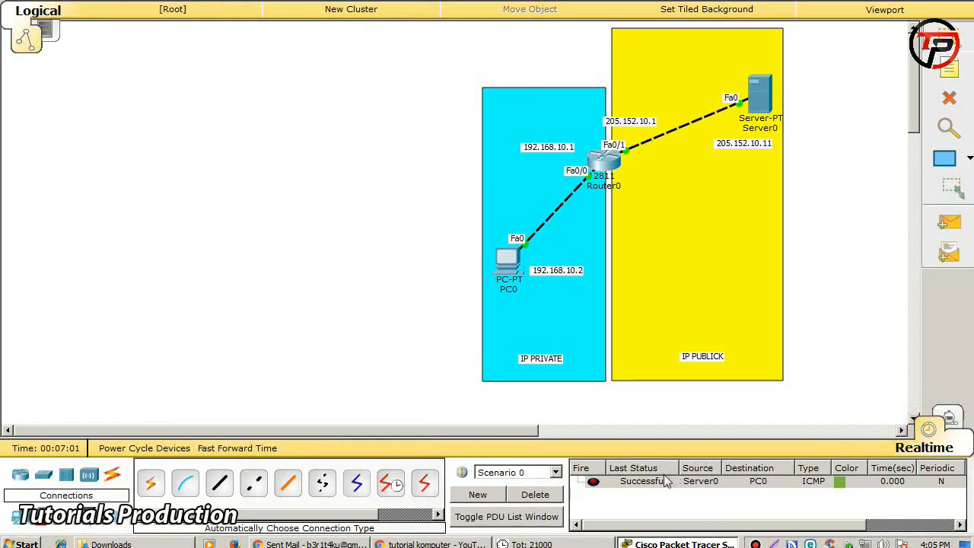
left_click(665, 482)
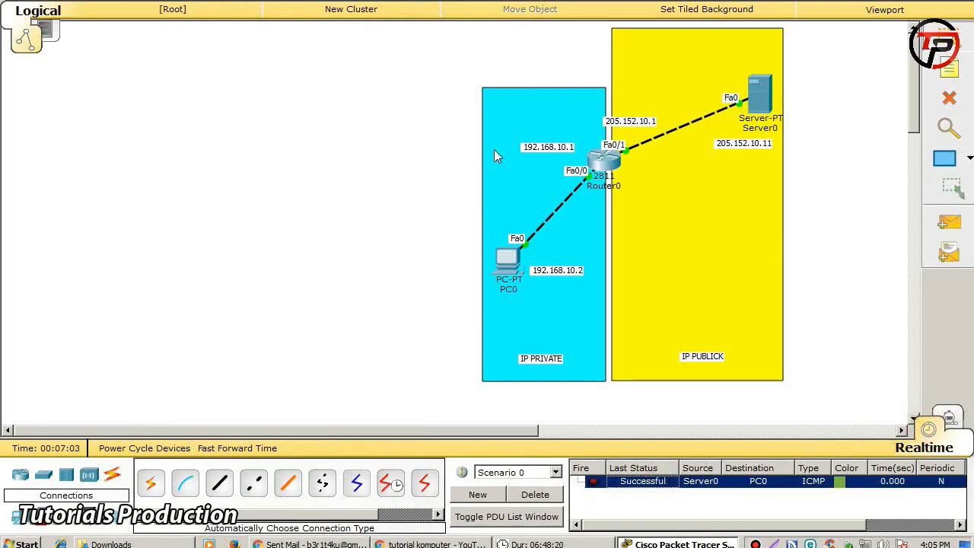
left_click(754, 544)
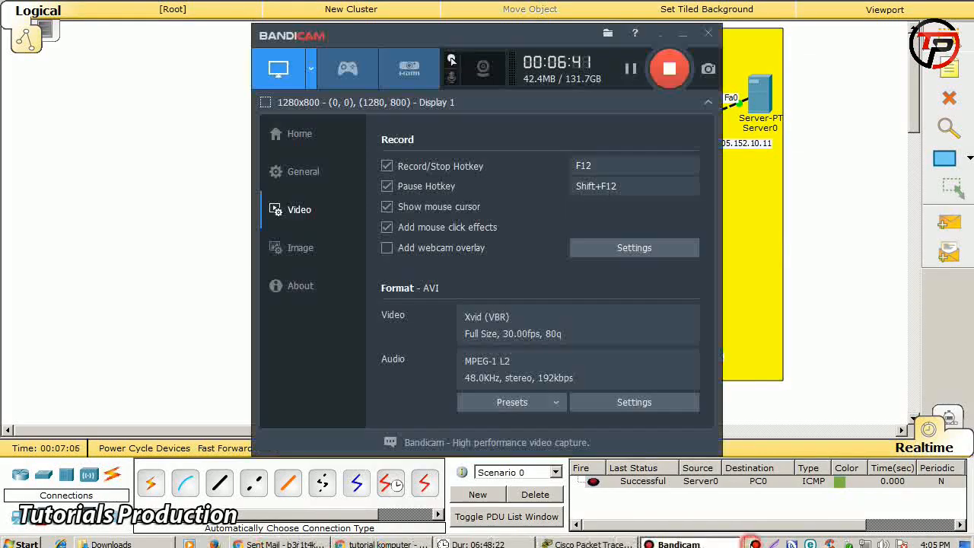
left_click(670, 70)
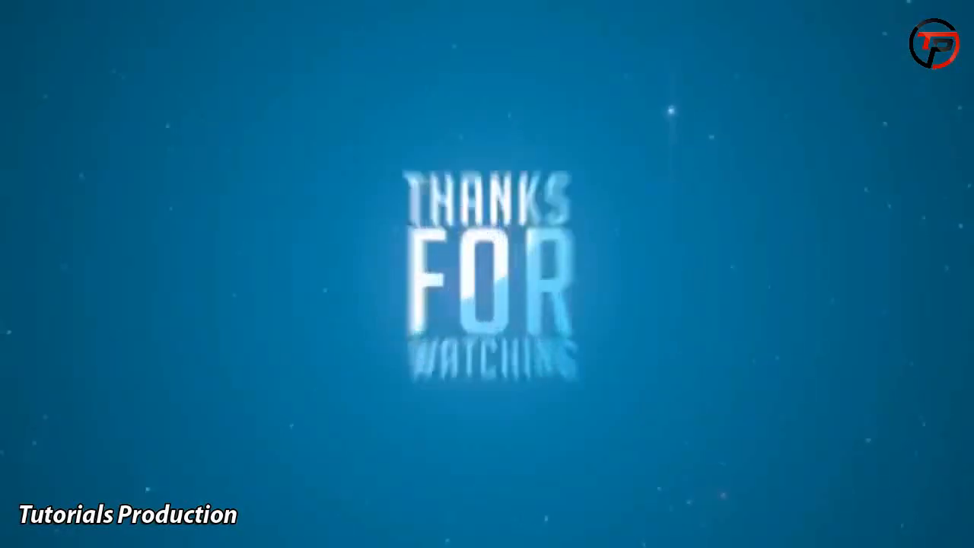